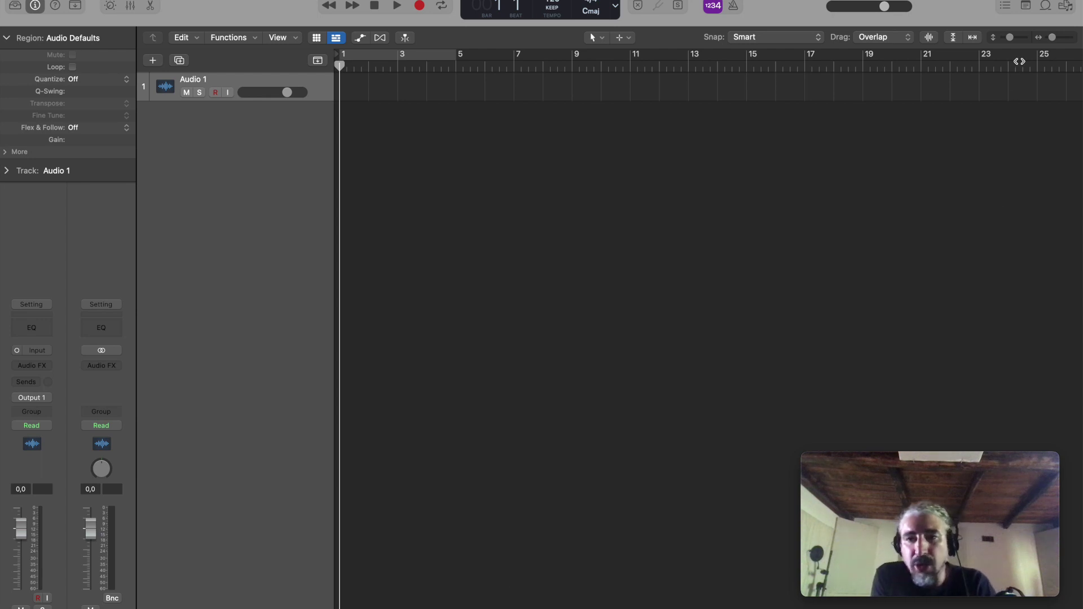
# - Add the Apple Loops from Melting Mountain 02 through Designer Synth 23 to the project at bar 1, creating a new track for each
pyautogui.click(1045, 7)
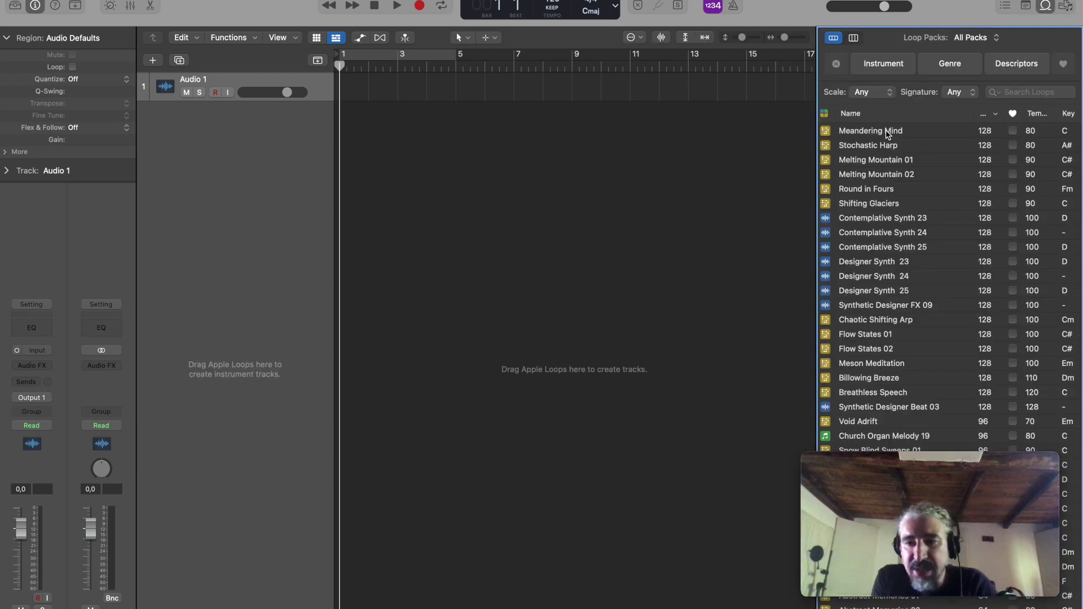
pyautogui.scroll(-3, 925, 211)
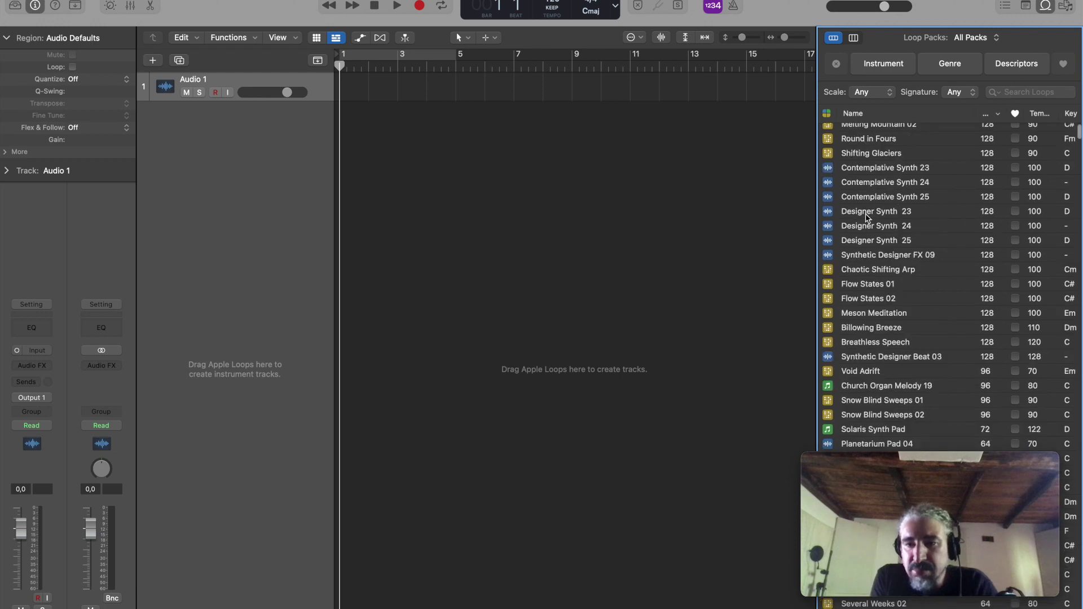
pyautogui.click(898, 212)
pyautogui.scroll(3, 898, 212)
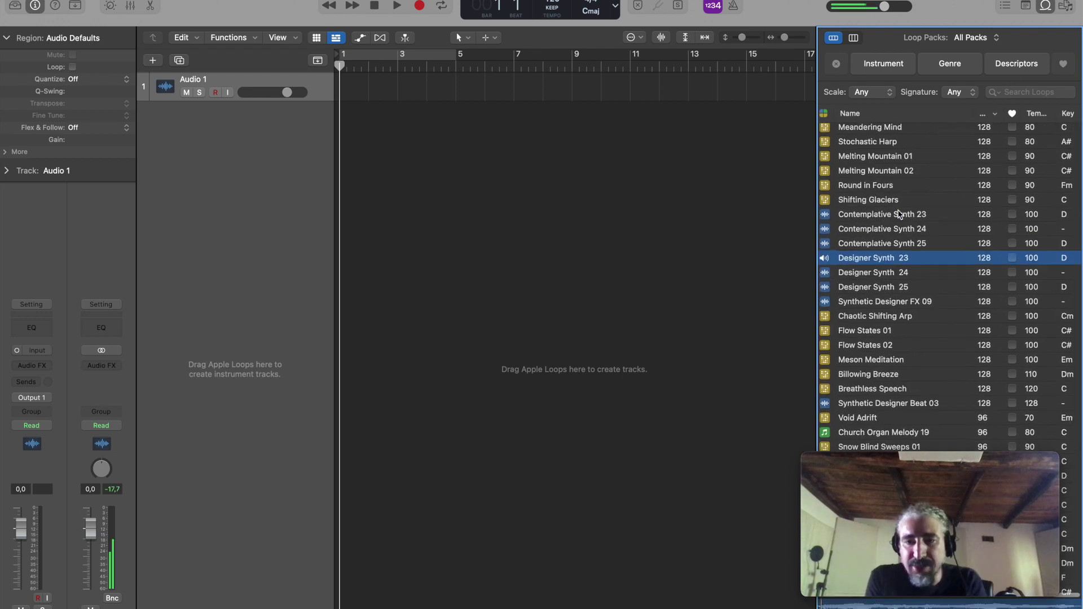
pyautogui.keyDown('shift'); pyautogui.click(880, 174); pyautogui.keyUp('shift')
pyautogui.moveTo(880, 174); pyautogui.dragTo(342, 97)
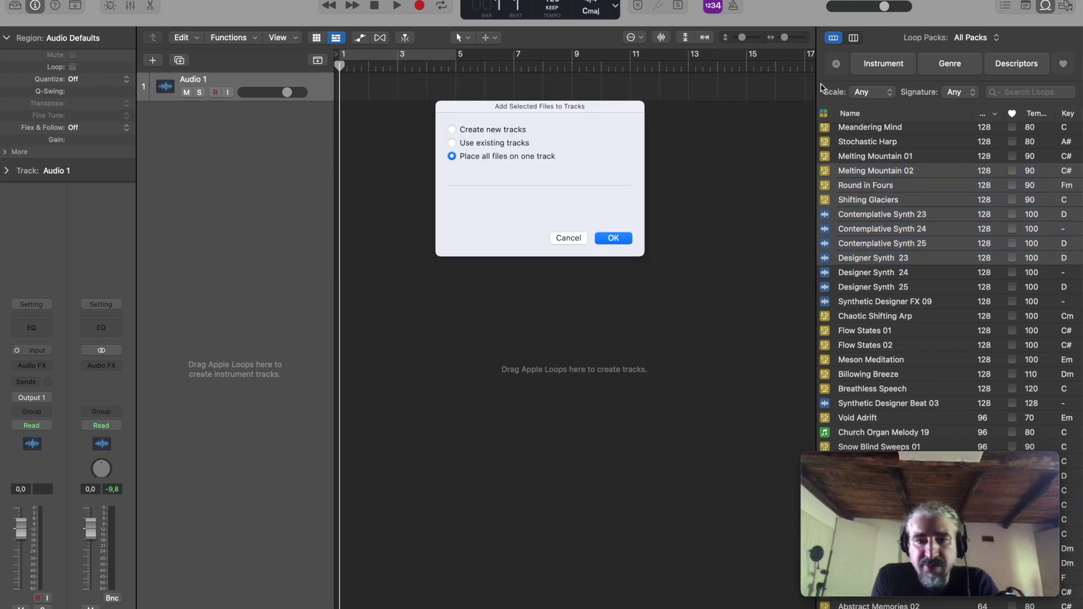
pyautogui.click(507, 127)
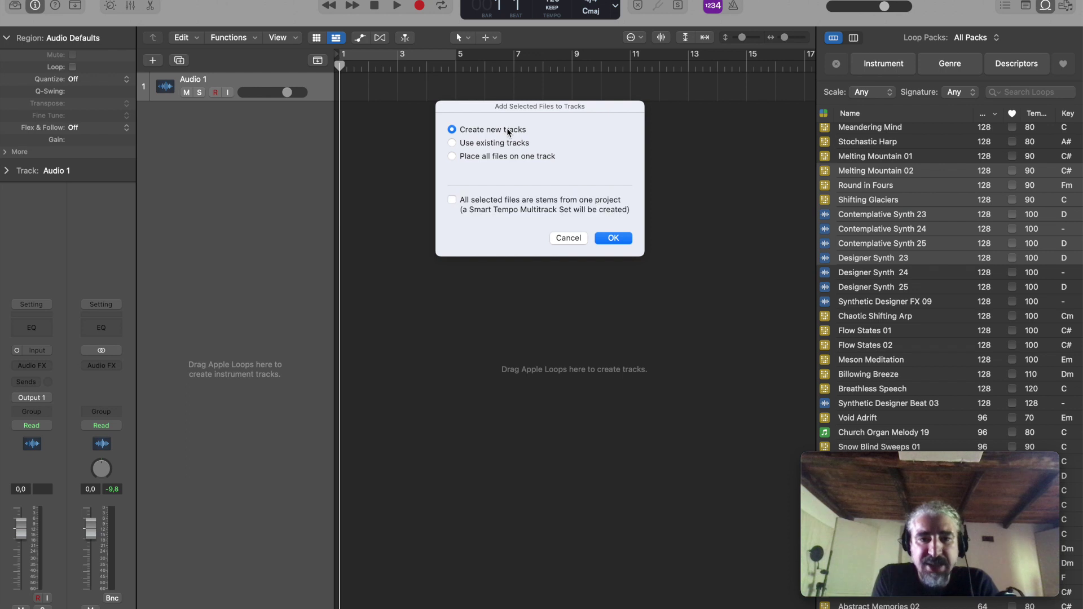
pyautogui.click(614, 239)
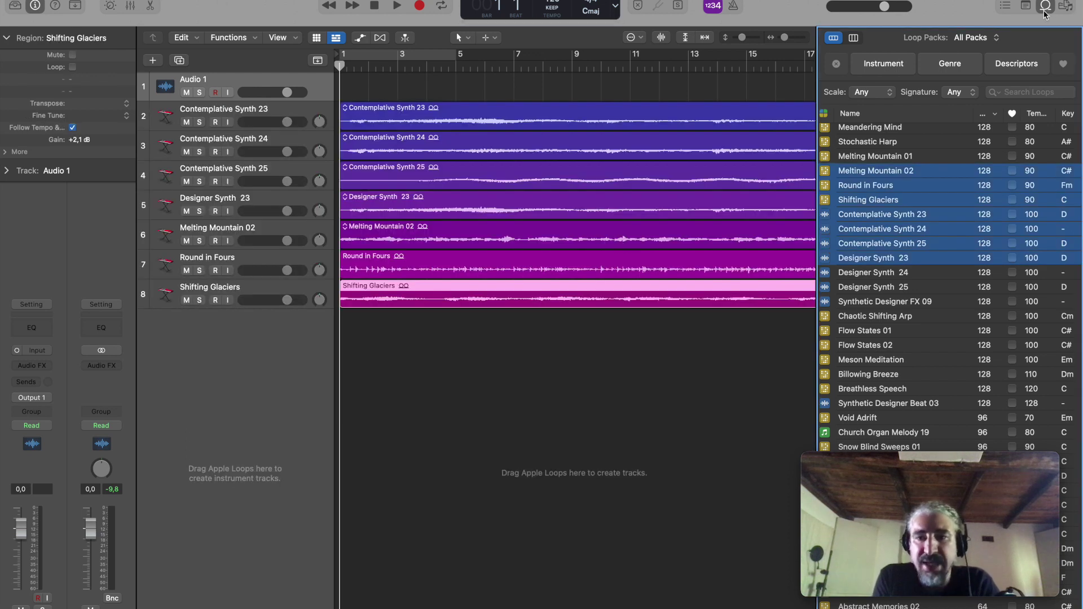
pyautogui.click(1043, 10)
# - Move the regions from Contemplative Synth 24 downward to about bar 35, and those from Contemplative Synth 25 downward to about bar 69
pyautogui.click(655, 360)
pyautogui.press('super+a')
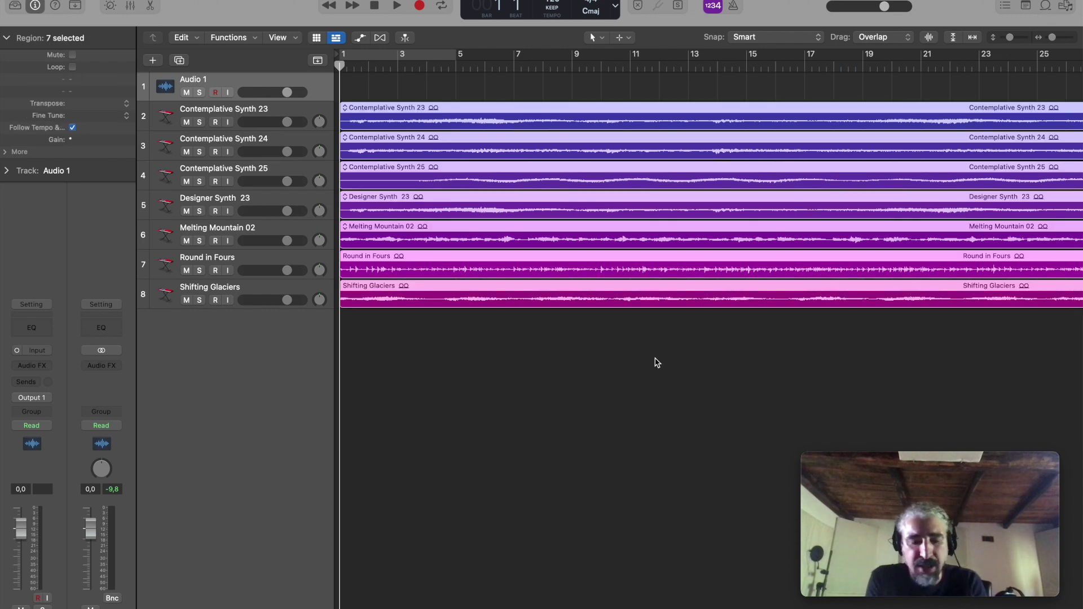
pyautogui.press('z')
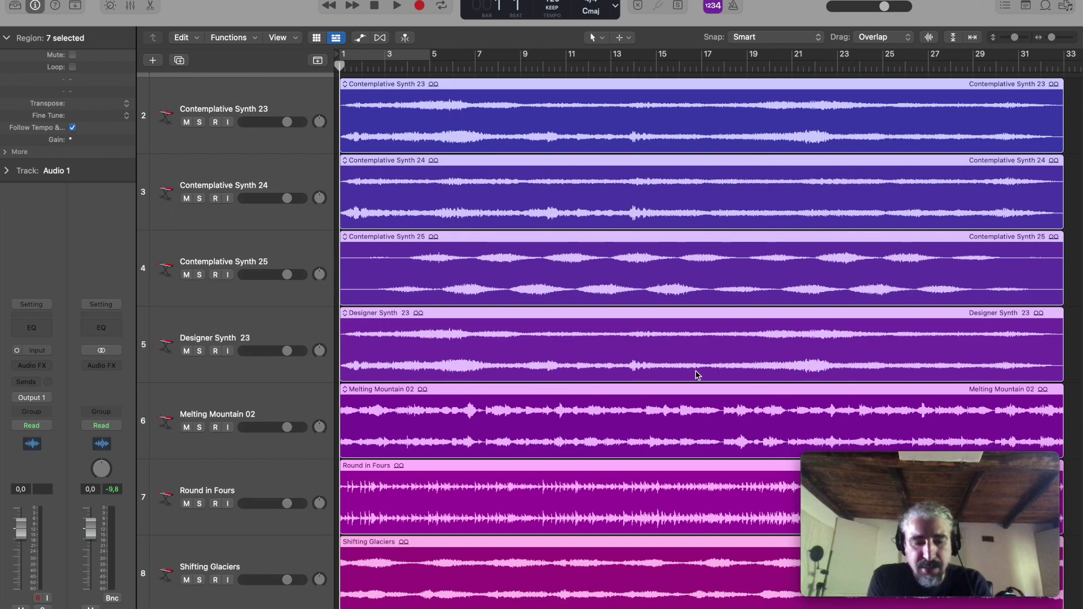
pyautogui.scroll(-5, 696, 372)
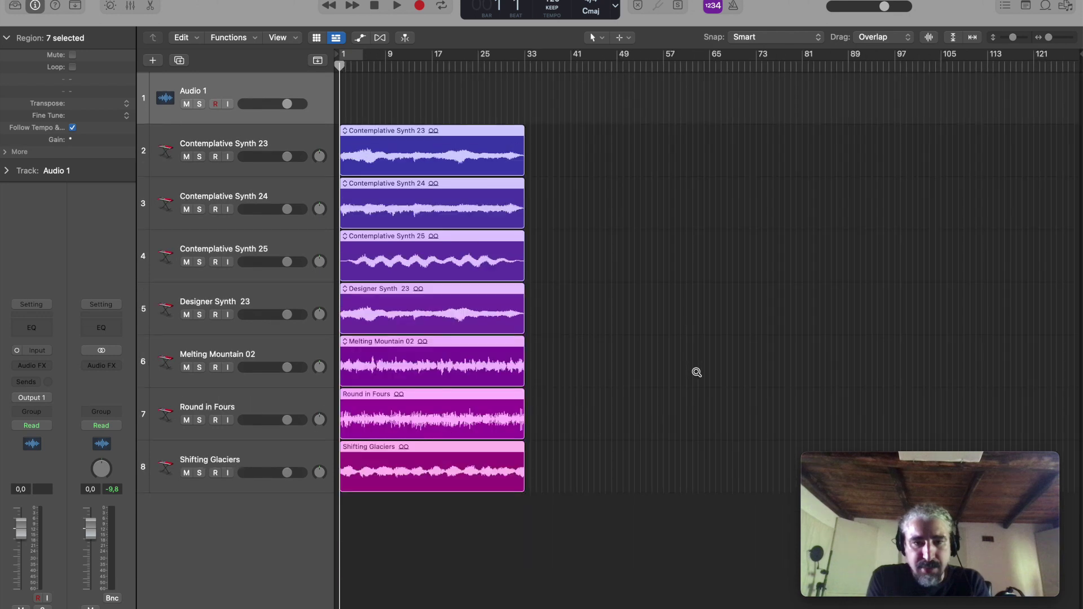
pyautogui.click(663, 253)
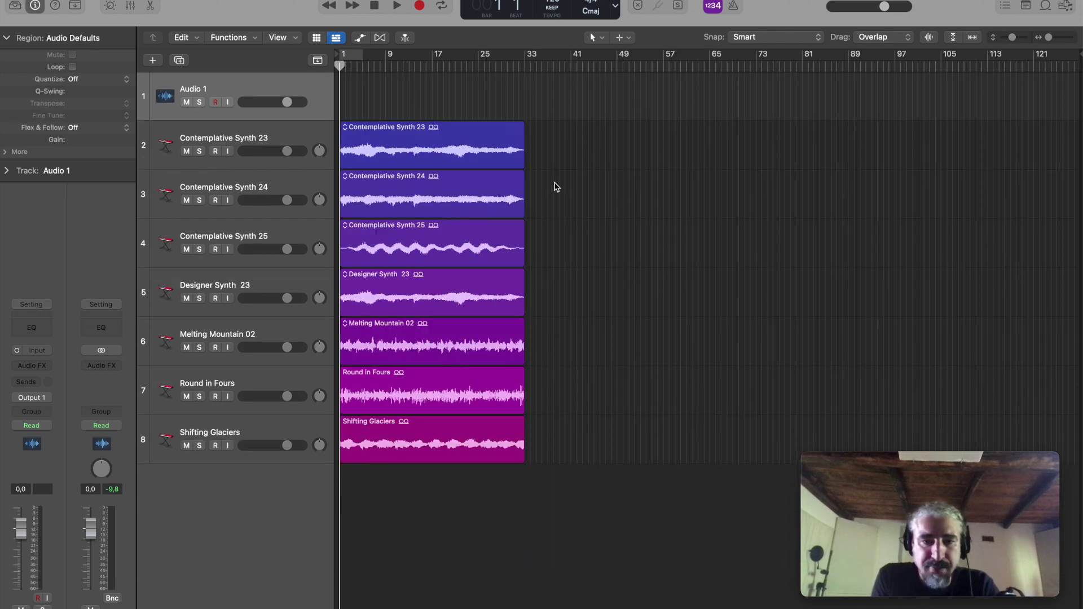
pyautogui.moveTo(553, 184); pyautogui.dragTo(423, 474)
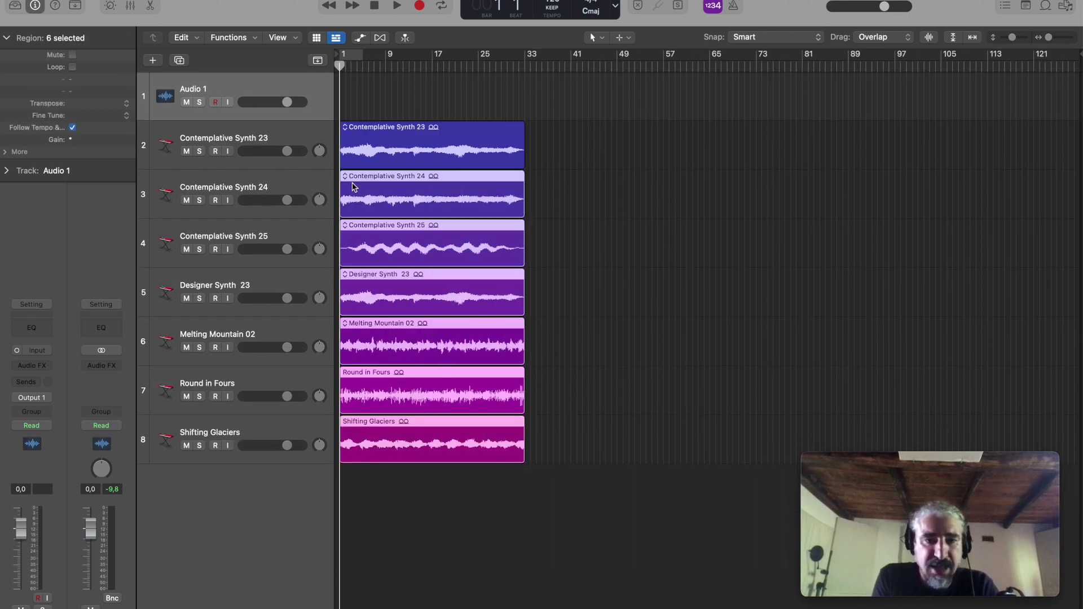
pyautogui.moveTo(499, 181); pyautogui.dragTo(567, 188)
pyautogui.moveTo(739, 242); pyautogui.dragTo(614, 427)
pyautogui.moveTo(642, 225); pyautogui.dragTo(841, 261)
# - Move the four regions from Designer Synth 23 downward to about bar 102, after the Contemplative Synth 25 region
pyautogui.moveTo(945, 295); pyautogui.dragTo(862, 451)
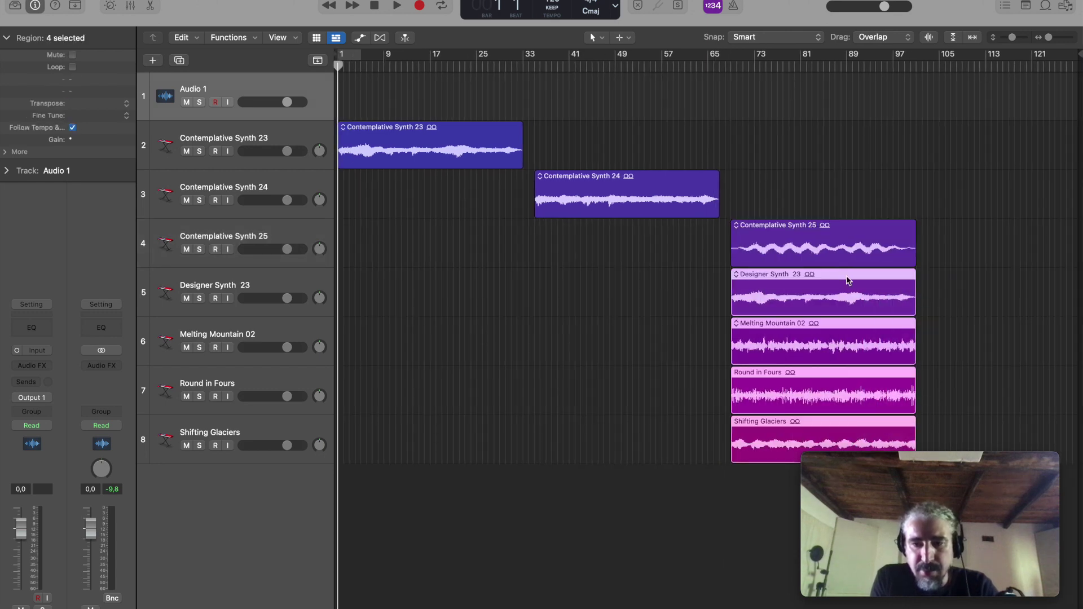
pyautogui.moveTo(839, 279); pyautogui.dragTo(1030, 288)
pyautogui.hscroll(2, 713, 411)
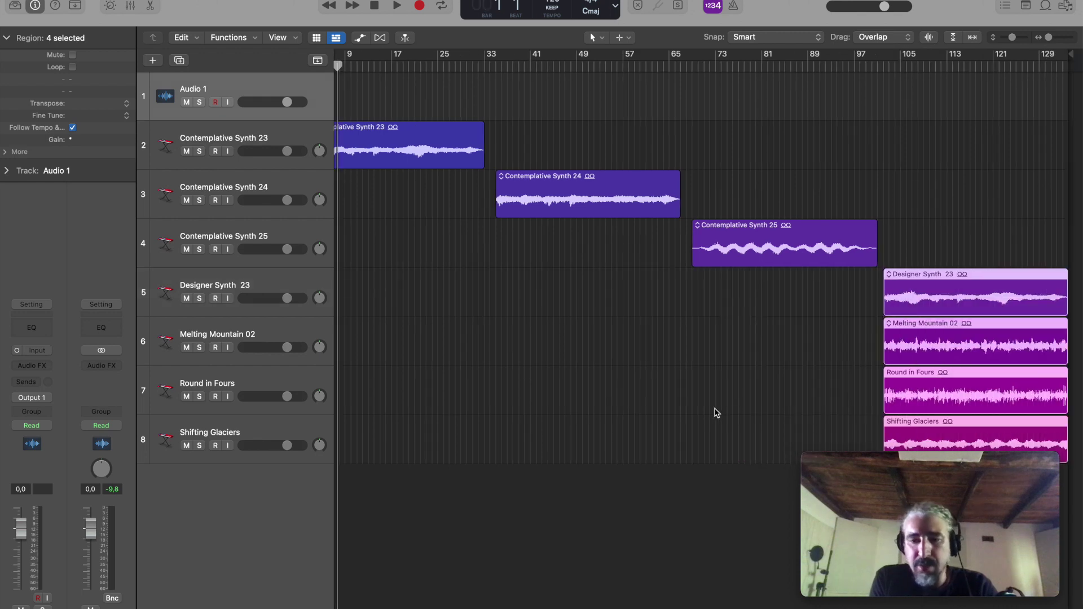
# - Move the regions from Melting Mountain 02 downward to about bar 139, and those from Round in Fours downward to bar 171
pyautogui.click(720, 410)
pyautogui.moveTo(883, 345); pyautogui.dragTo(937, 438)
pyautogui.moveTo(943, 333); pyautogui.dragTo(1076, 332)
pyautogui.hscroll(5, 1042, 89)
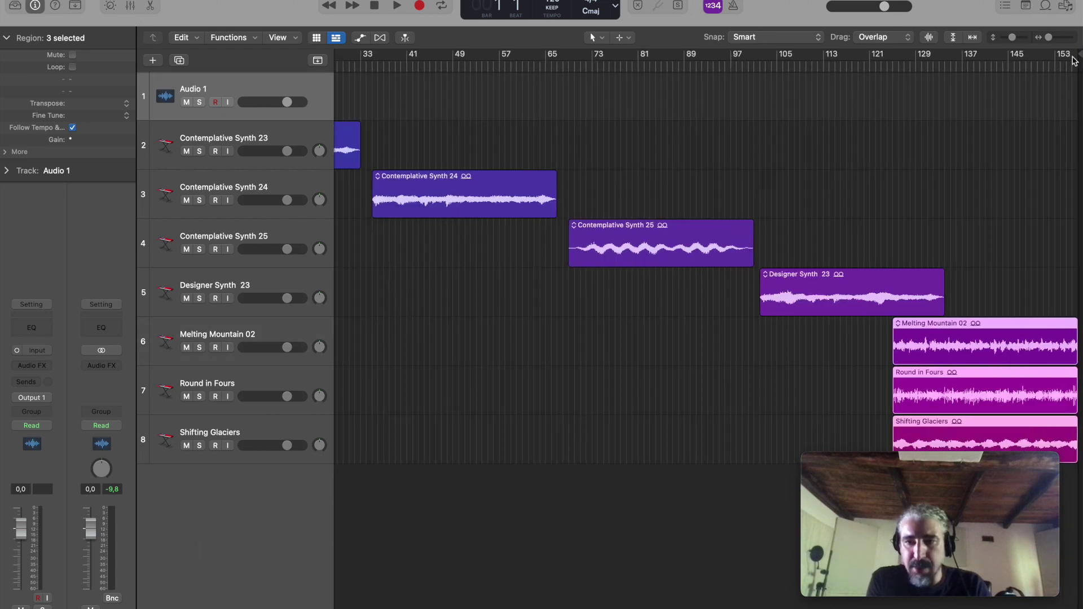
pyautogui.moveTo(1076, 56); pyautogui.dragTo(1080, 58)
pyautogui.click(789, 304)
pyautogui.moveTo(614, 349); pyautogui.dragTo(744, 446)
pyautogui.moveTo(753, 324); pyautogui.dragTo(835, 328)
pyautogui.moveTo(701, 391); pyautogui.dragTo(863, 452)
pyautogui.moveTo(868, 376); pyautogui.dragTo(1055, 388)
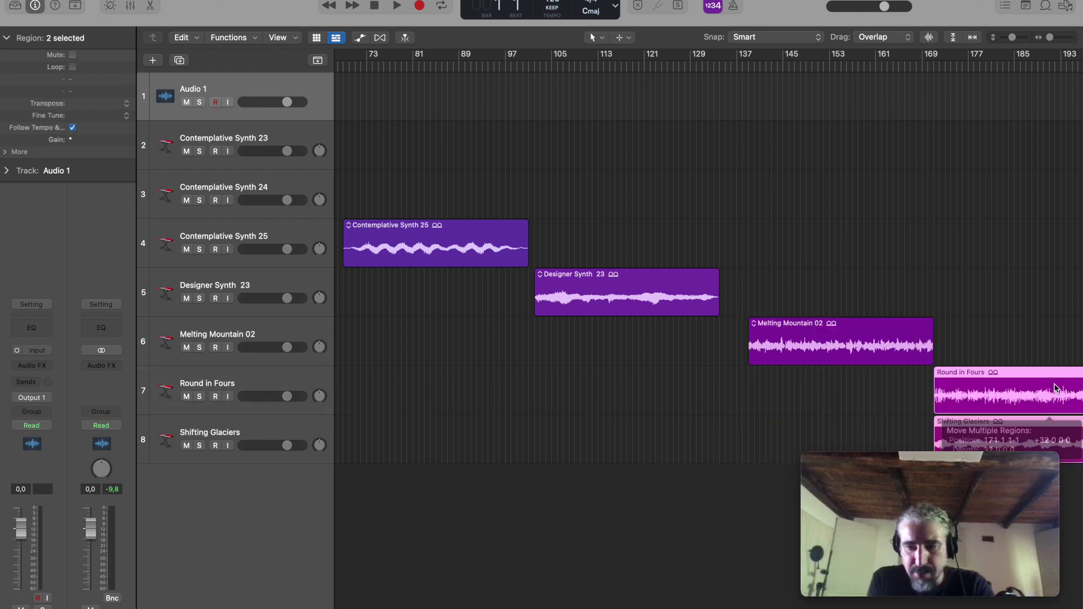
# - Delete the Shifting Glaciers track with its region and the empty Audio 1 track
pyautogui.click(324, 424)
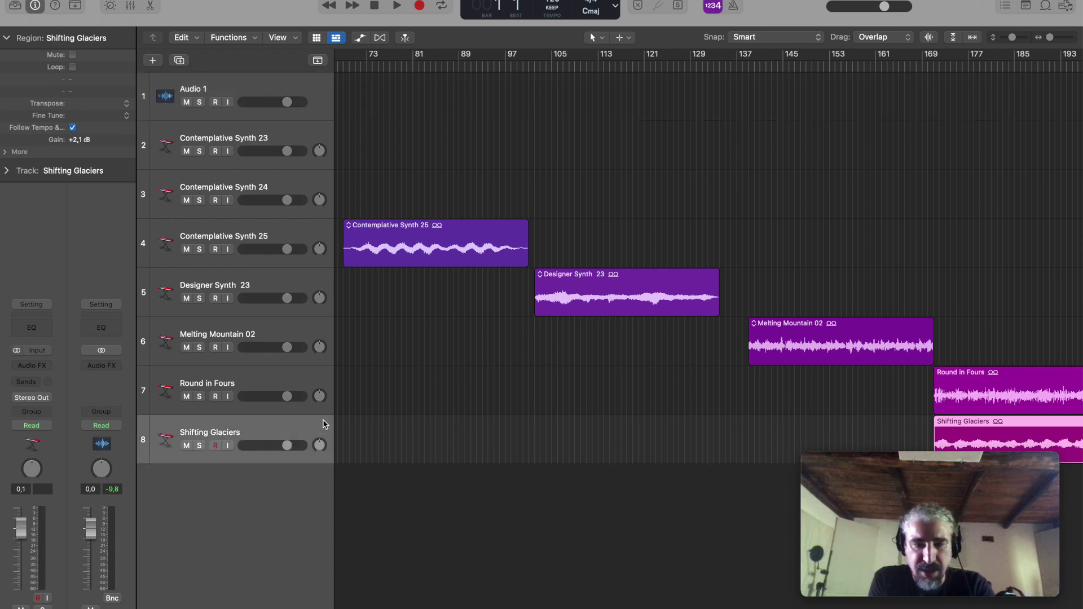
pyautogui.press('BackSpace')
pyautogui.press('BackSpace')
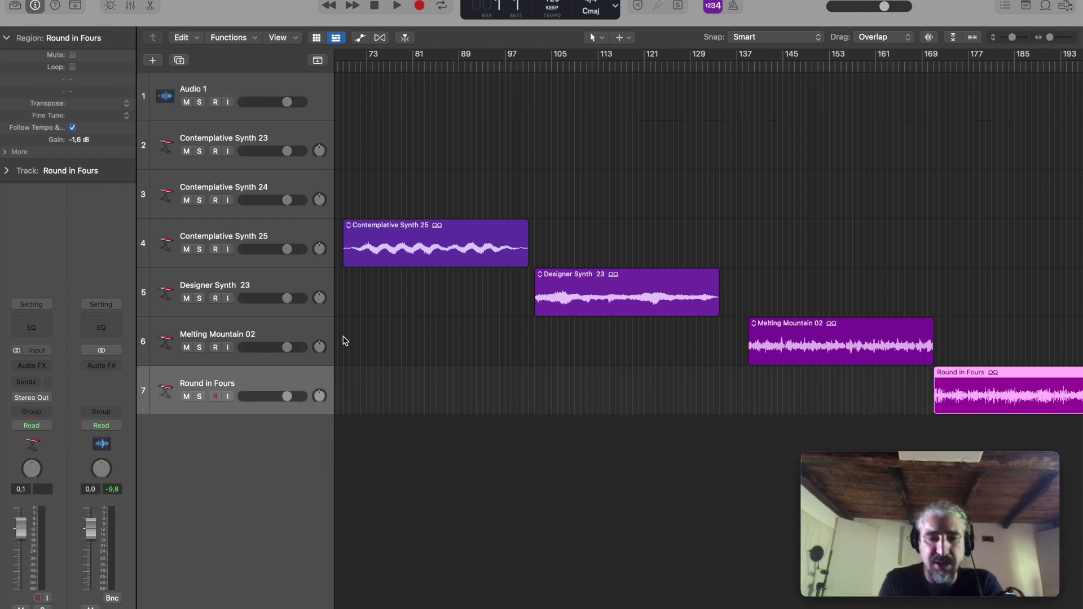
pyautogui.press('Return')
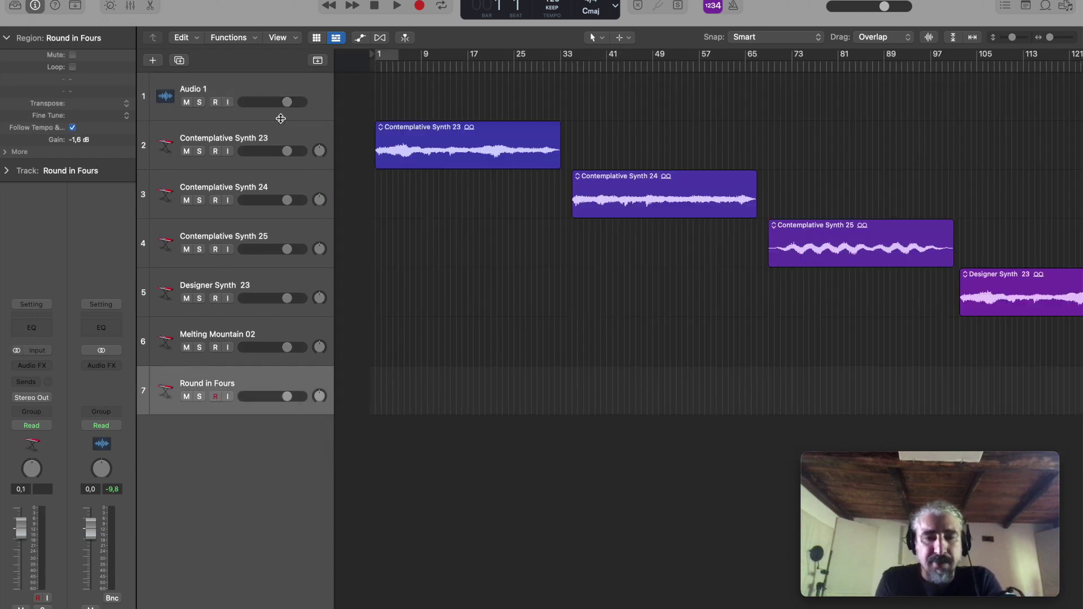
pyautogui.click(293, 88)
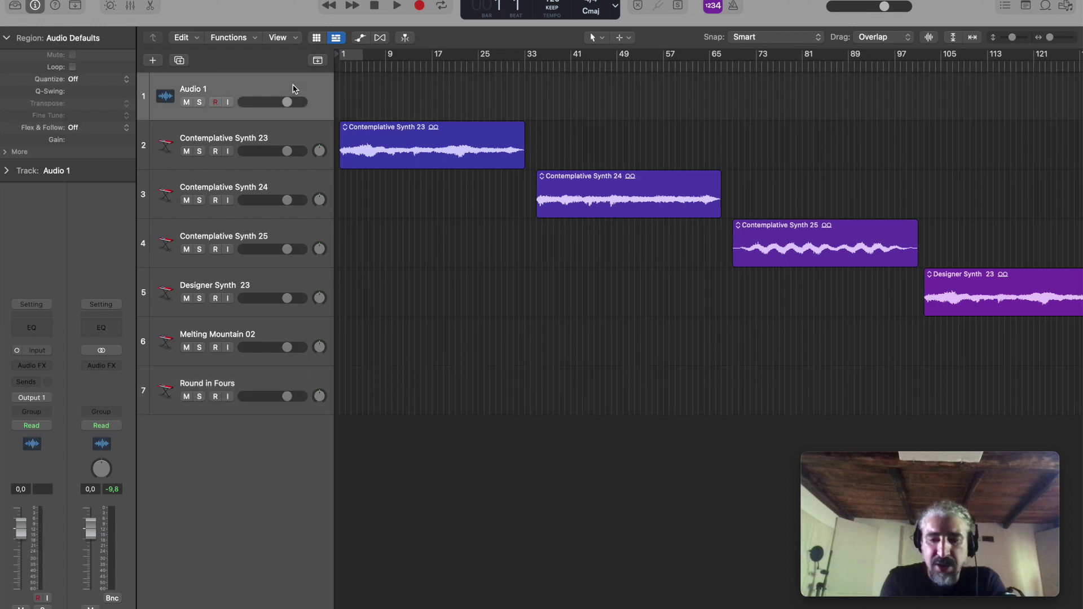
pyautogui.press('BackSpace')
# - Select all regions and show the global tracks with only Marker enabled, disabling Arrangement, Signature and Tempo
pyautogui.press('super+a')
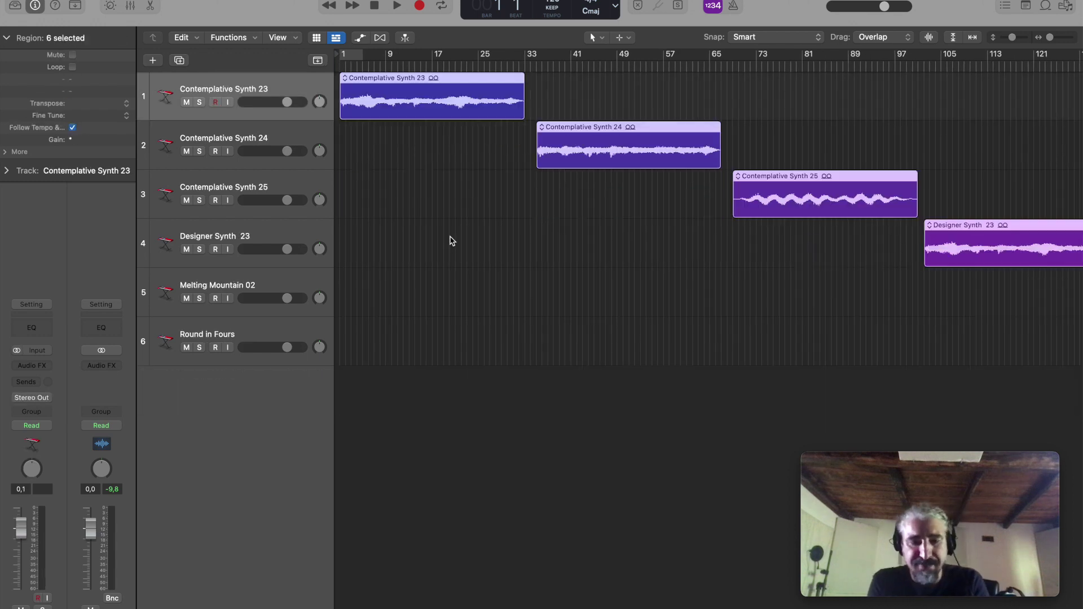
pyautogui.press('z')
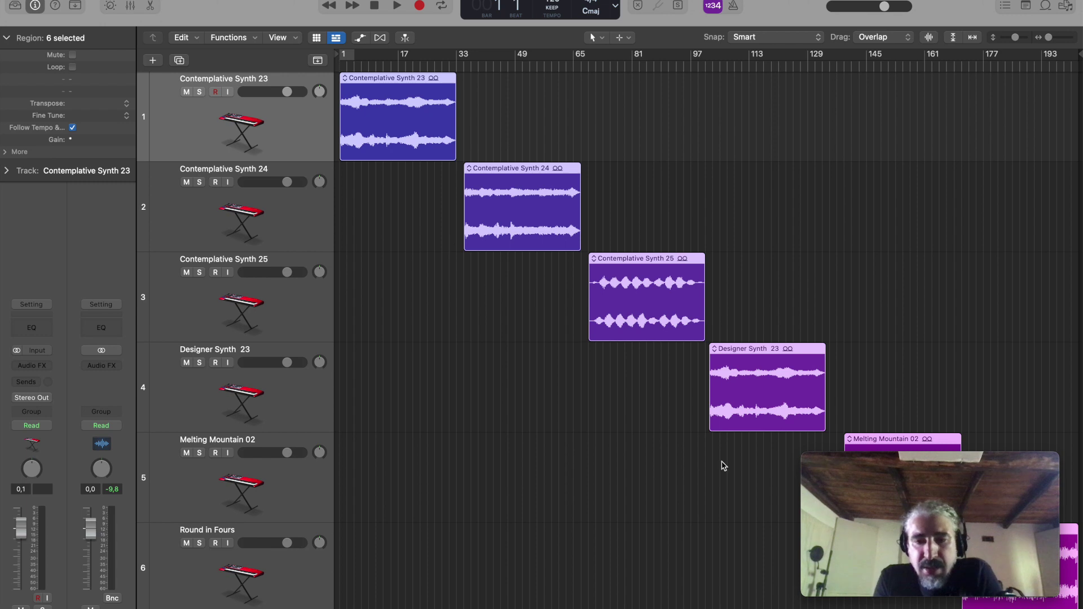
pyautogui.click(318, 61)
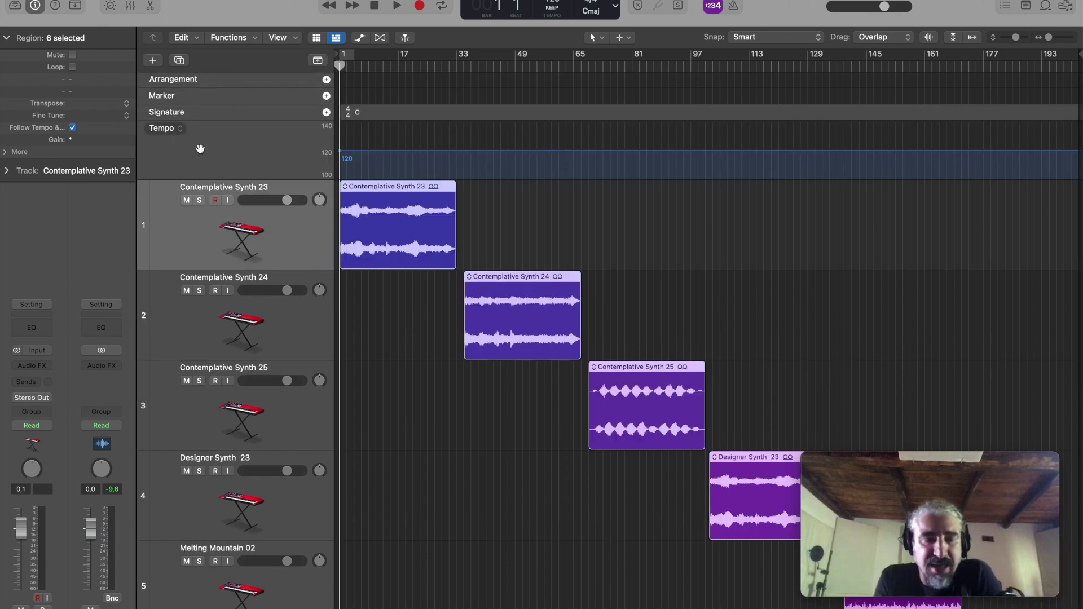
pyautogui.rightClick(236, 149)
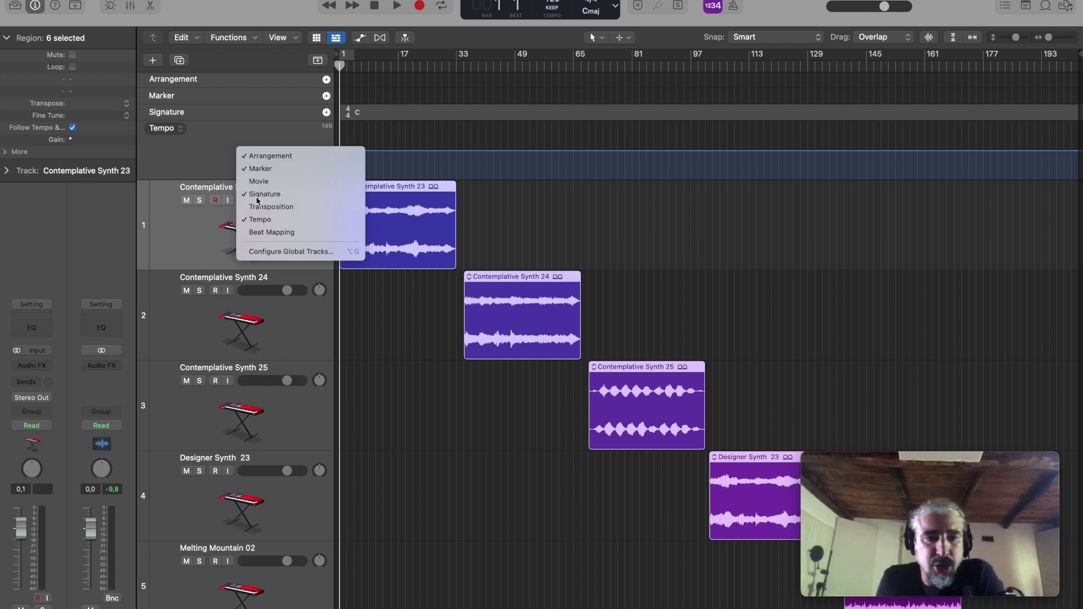
pyautogui.click(289, 252)
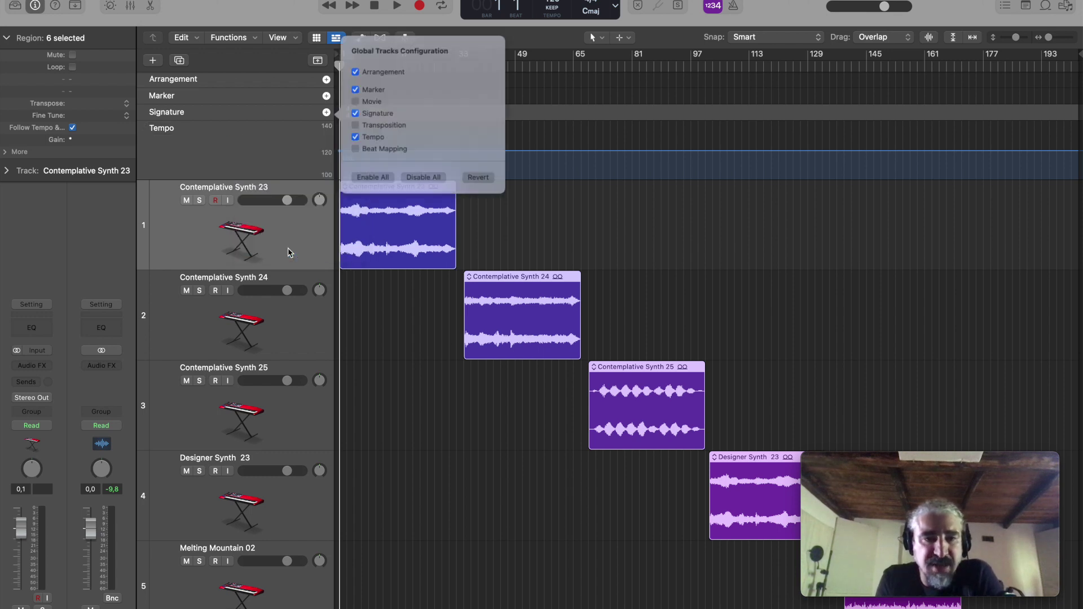
pyautogui.click(358, 66)
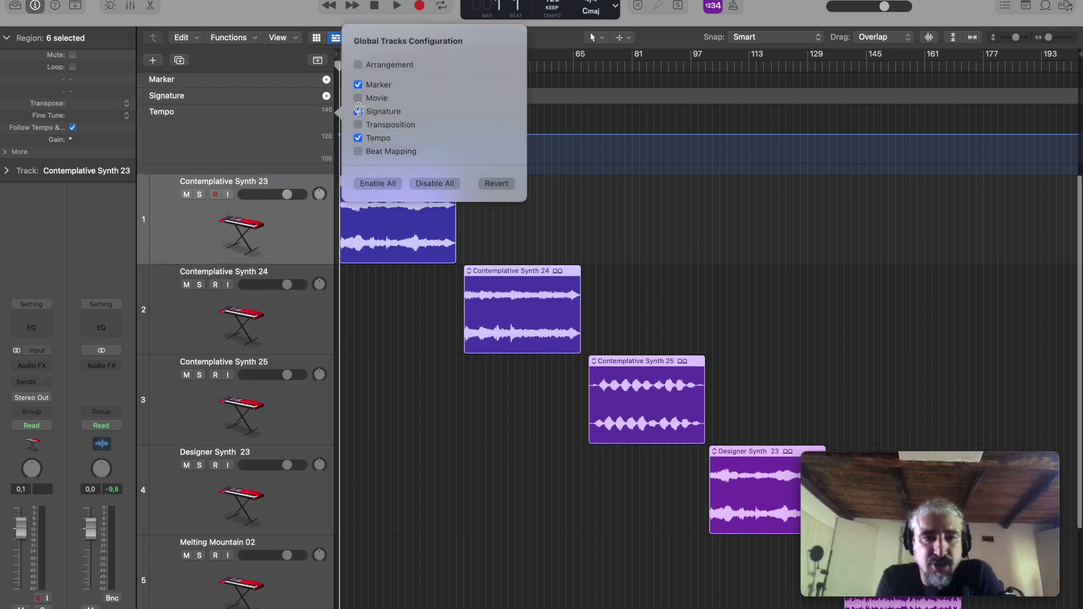
pyautogui.click(358, 105)
pyautogui.click(358, 117)
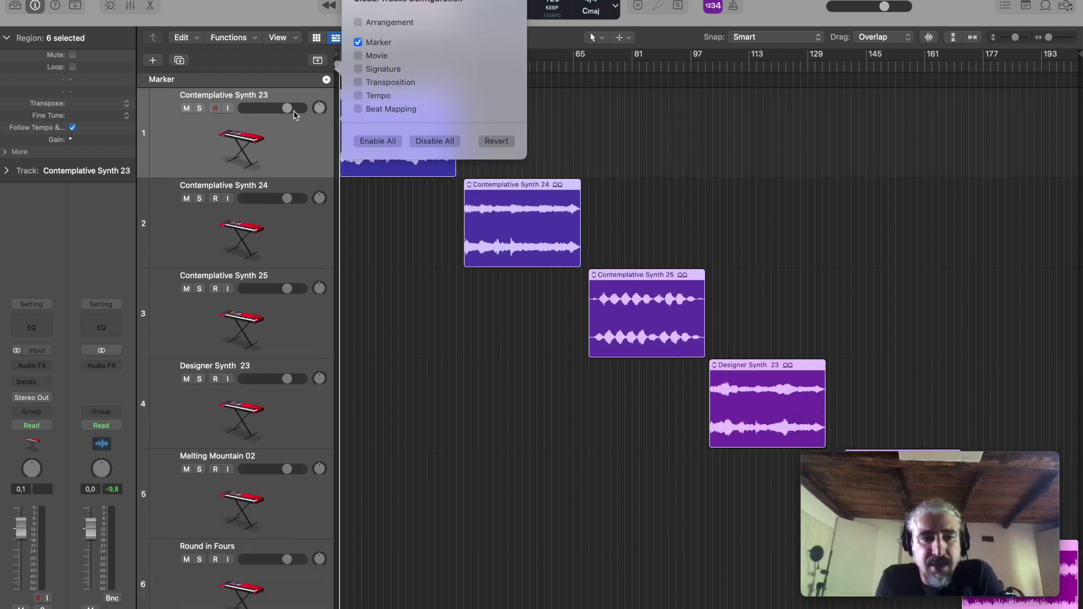
pyautogui.click(275, 61)
# - Increase the Marker track's height and create markers from all the selected regions
pyautogui.moveTo(175, 85); pyautogui.dragTo(176, 141)
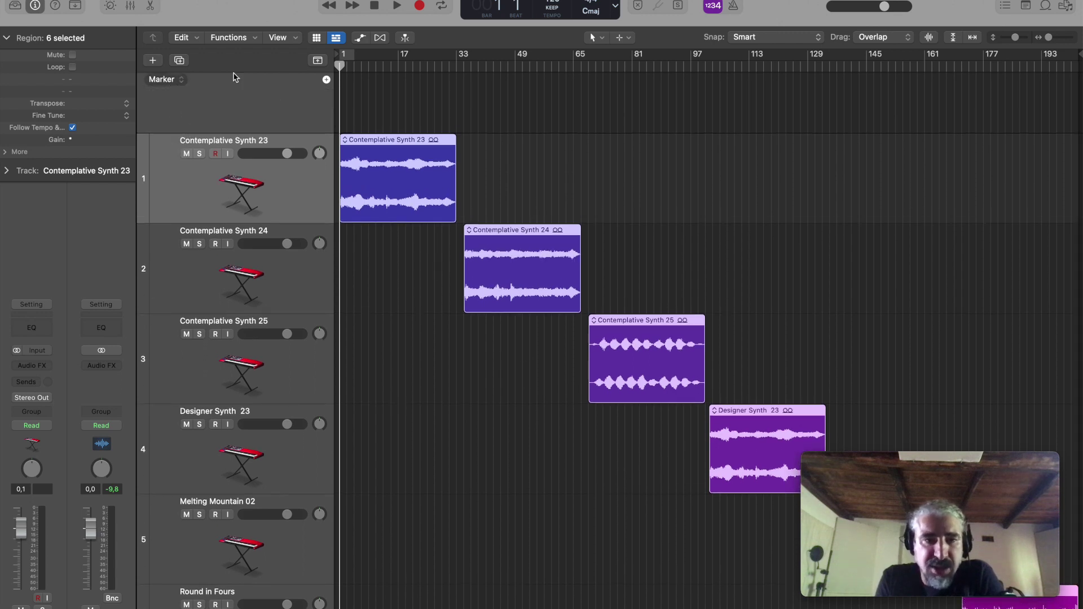
pyautogui.click(181, 80)
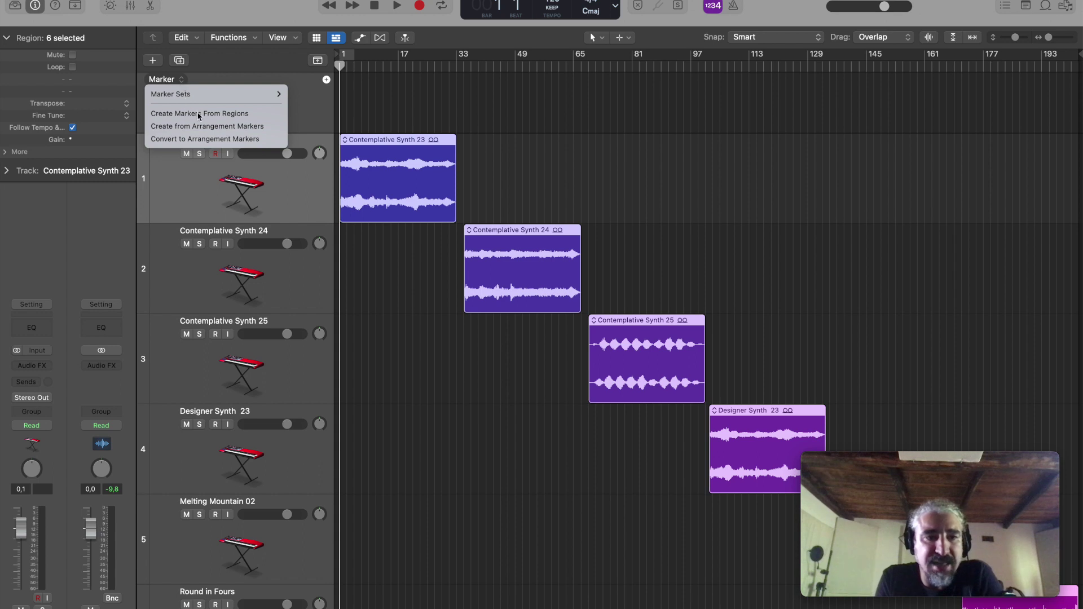
pyautogui.click(263, 114)
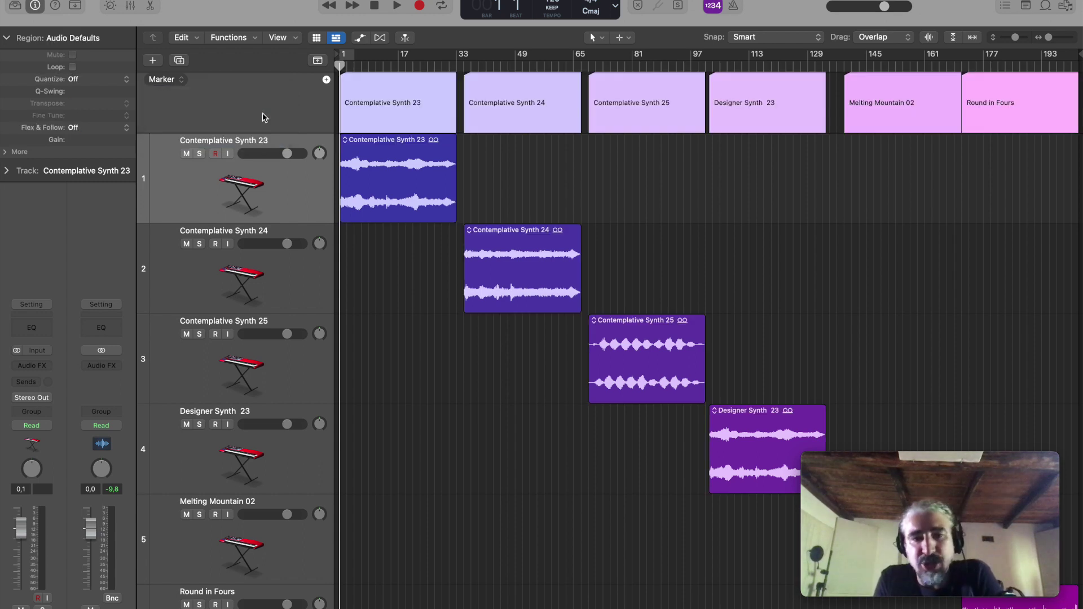
pyautogui.click(846, 341)
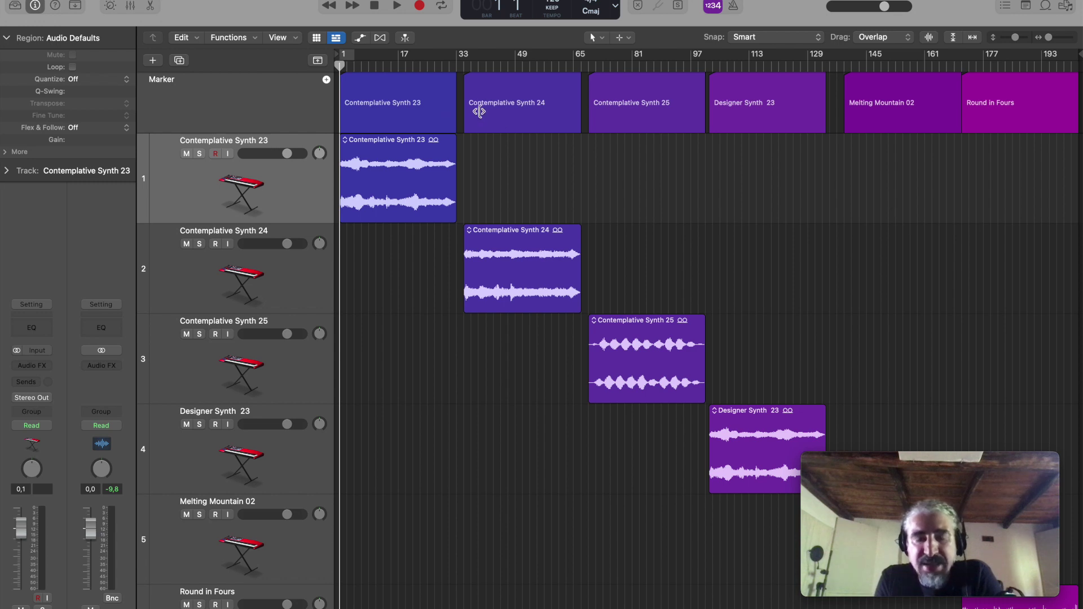
pyautogui.click(292, 100)
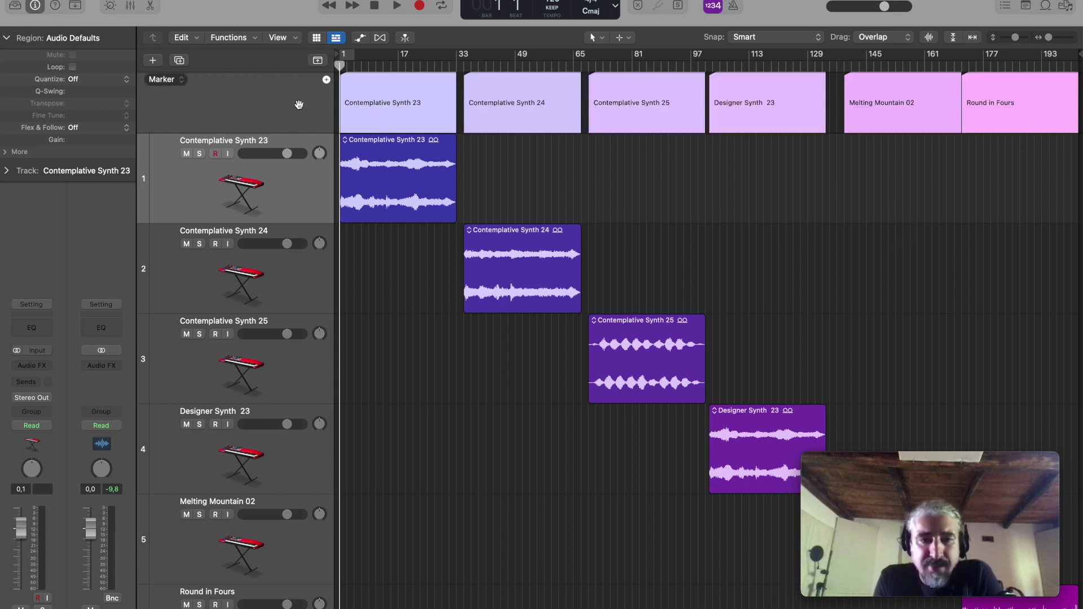
pyautogui.click(881, 277)
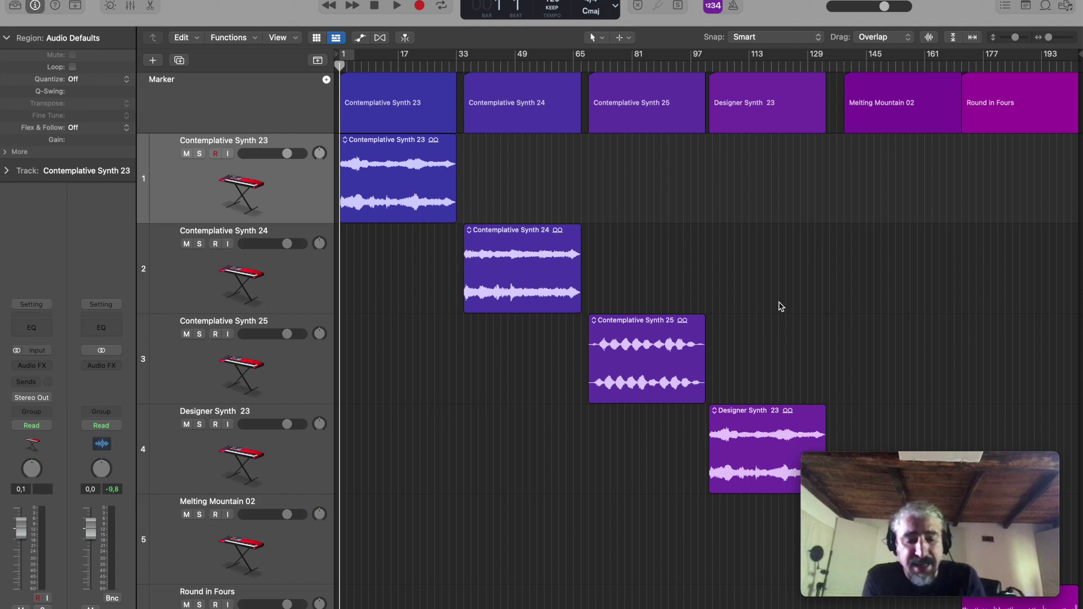
pyautogui.press('super+a')
pyautogui.press('z')
pyautogui.click(442, 340)
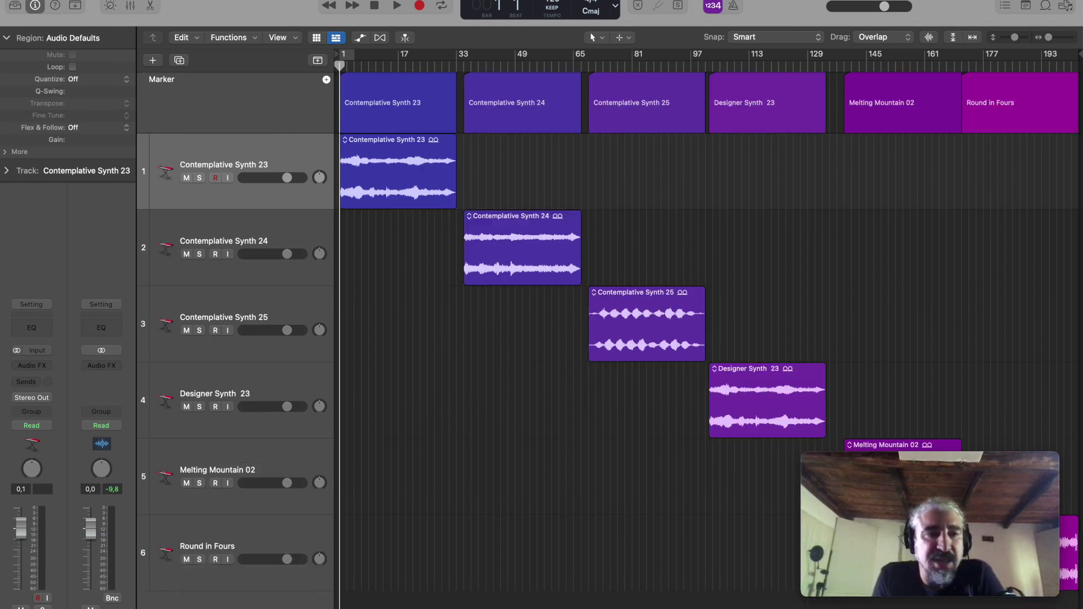
# - Open the Key Commands editor
pyautogui.click(46, 0)
pyautogui.moveTo(112, 29)
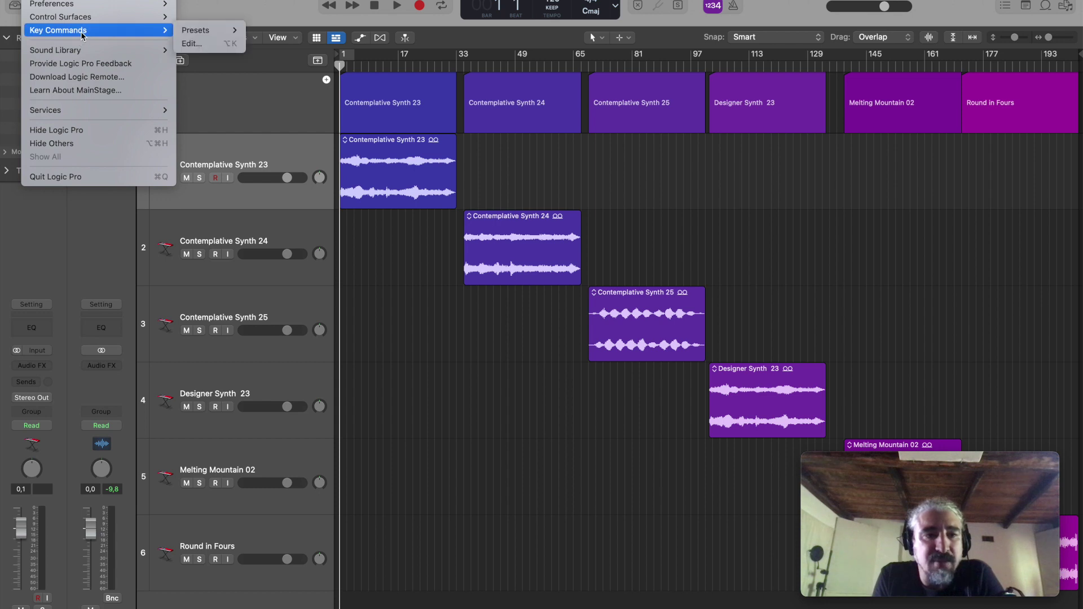
pyautogui.click(228, 49)
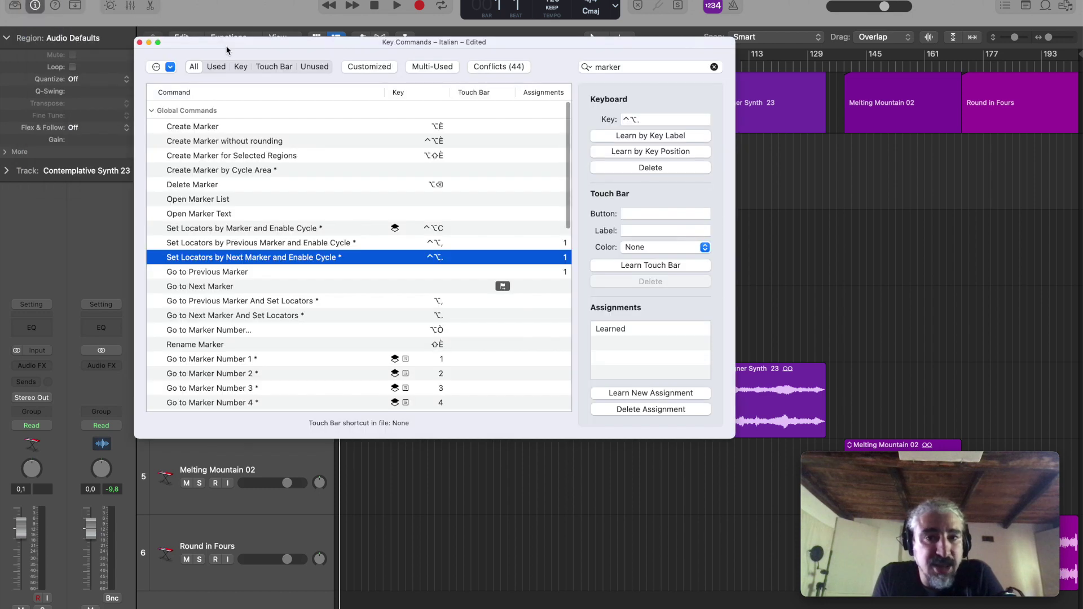
# - Filter the key commands by "marker" and inspect the two commands that set locators by next or previous marker and enable Cycle
pyautogui.doubleClick(627, 65)
pyautogui.press('BackSpace')
pyautogui.write('marker')
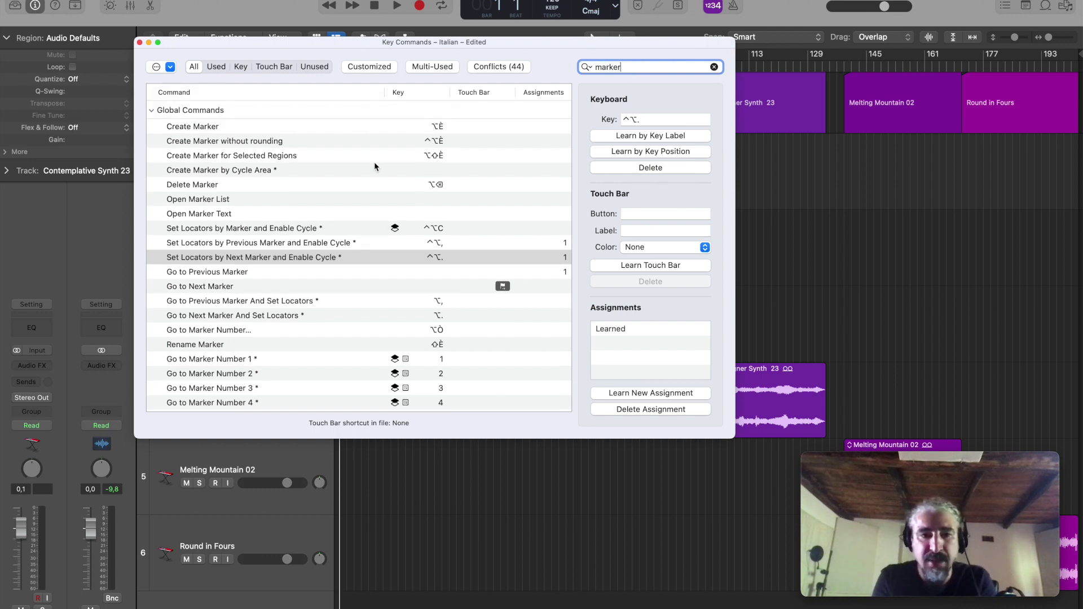
pyautogui.click(207, 259)
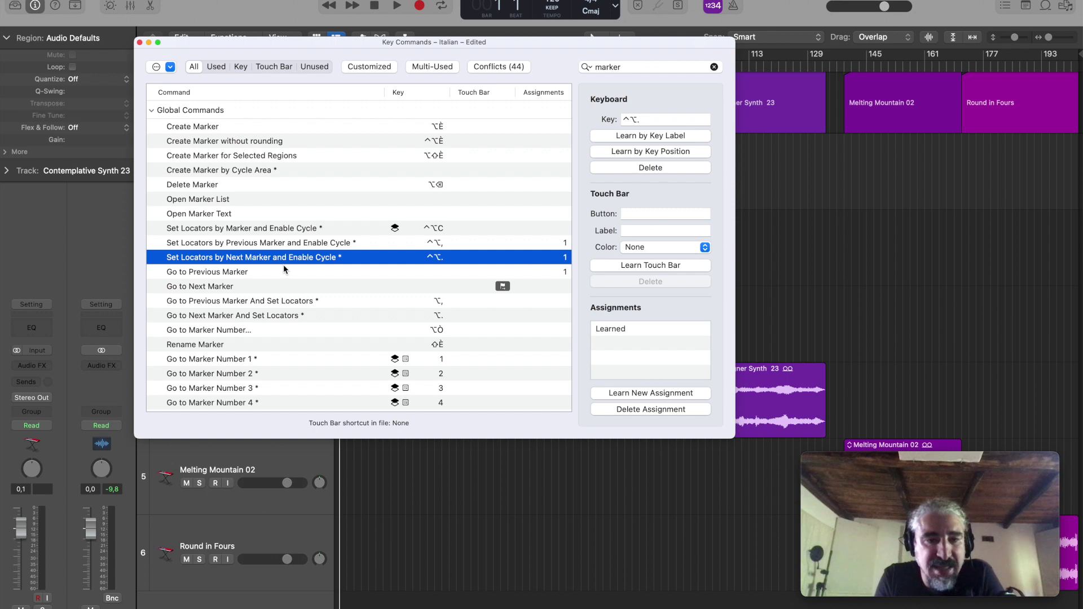
pyautogui.click(267, 246)
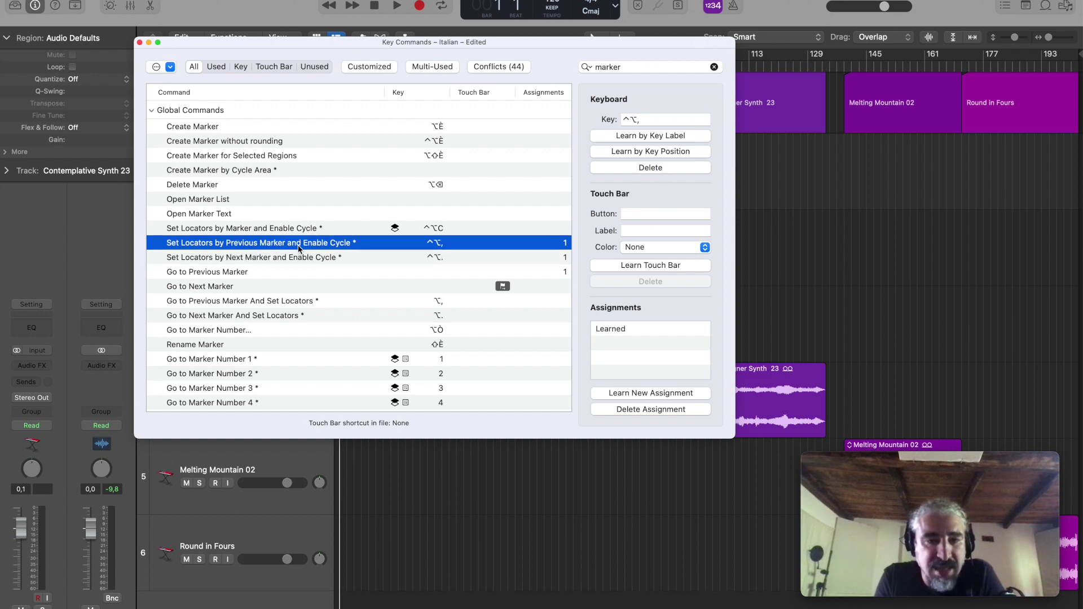
# - Delete the learned controller assignments from Set Locators by Next Marker and Enable Cycle and Set Locators by Previous Marker and Enable Cycle
pyautogui.click(268, 260)
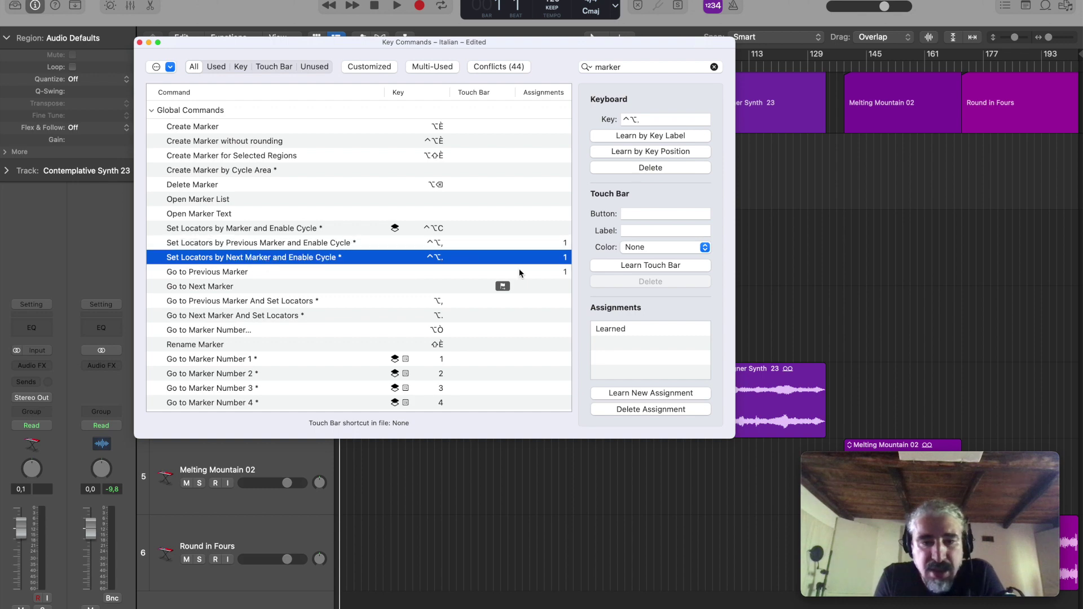
pyautogui.click(645, 331)
pyautogui.click(650, 408)
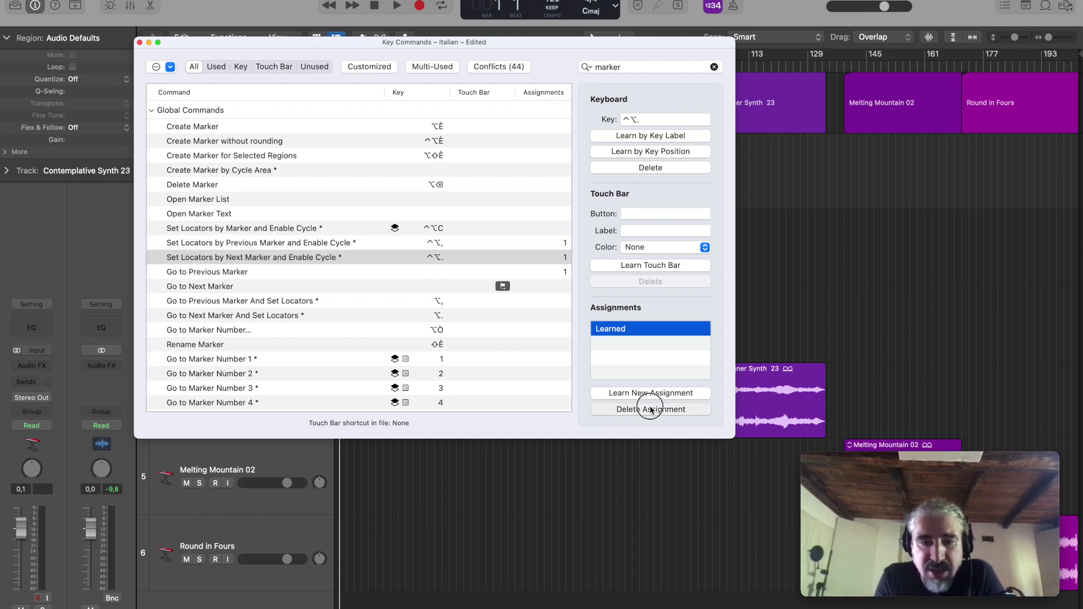
pyautogui.click(501, 243)
pyautogui.click(657, 327)
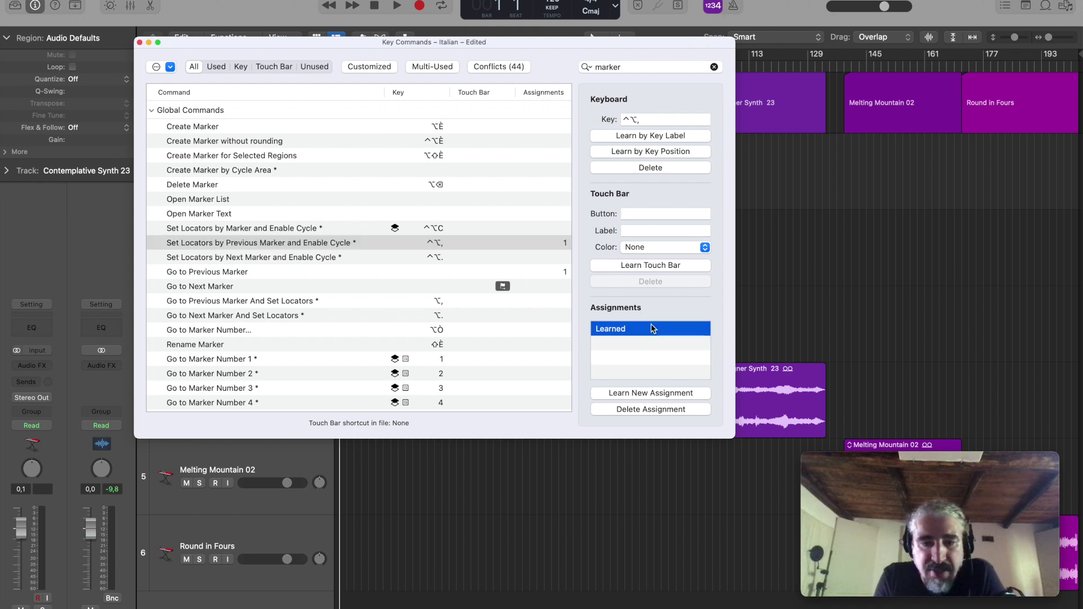
pyautogui.click(650, 410)
# - Delete the "marker-" assignment from the Go to Previous Marker command and close the Key Commands editor
pyautogui.click(555, 272)
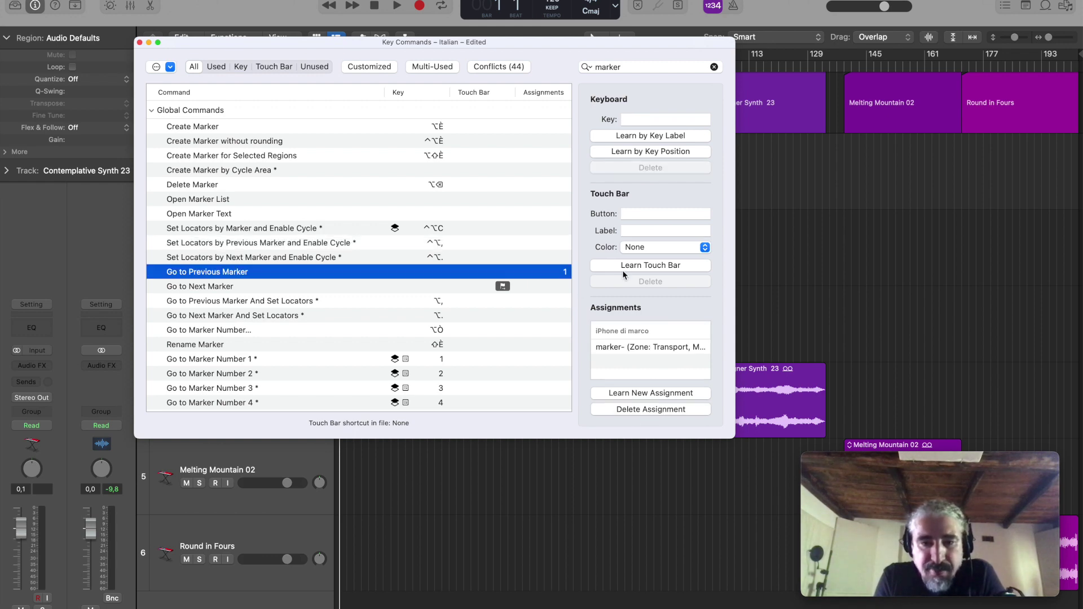
pyautogui.click(618, 347)
pyautogui.click(653, 410)
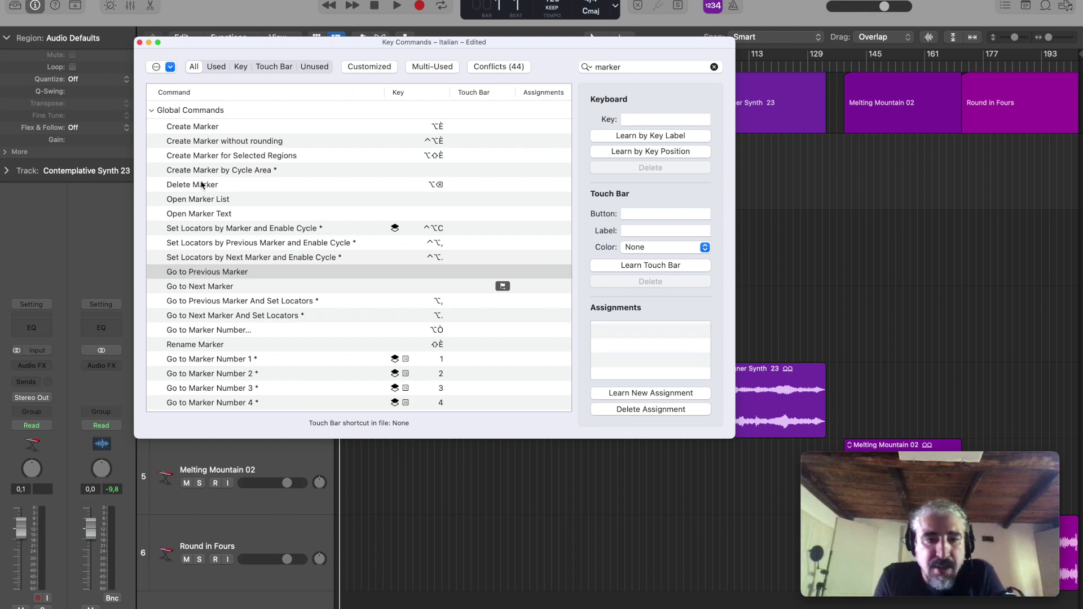
pyautogui.click(212, 243)
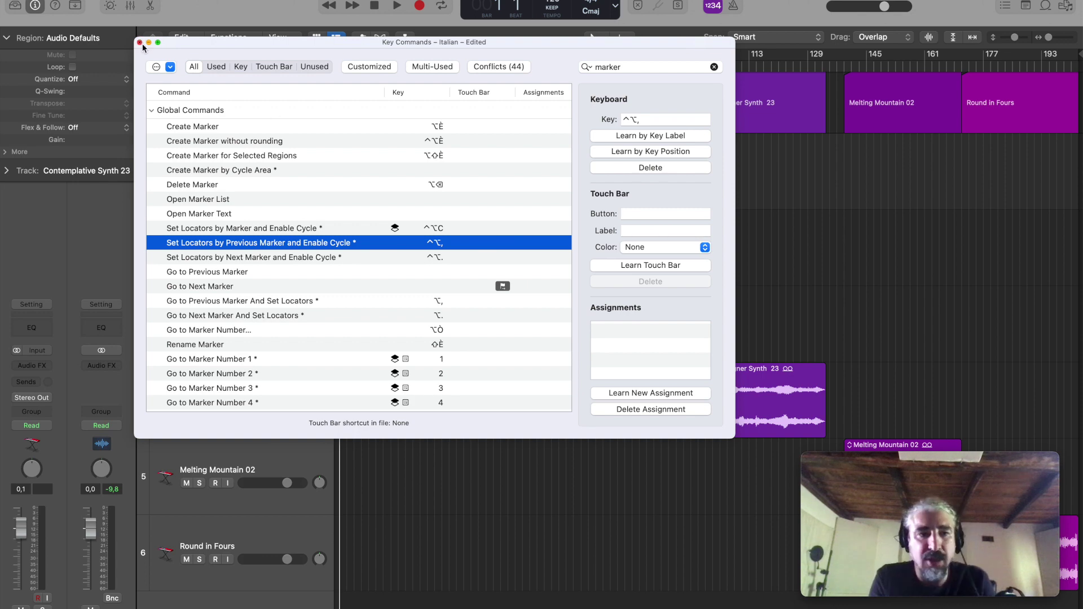
pyautogui.press('super+w')
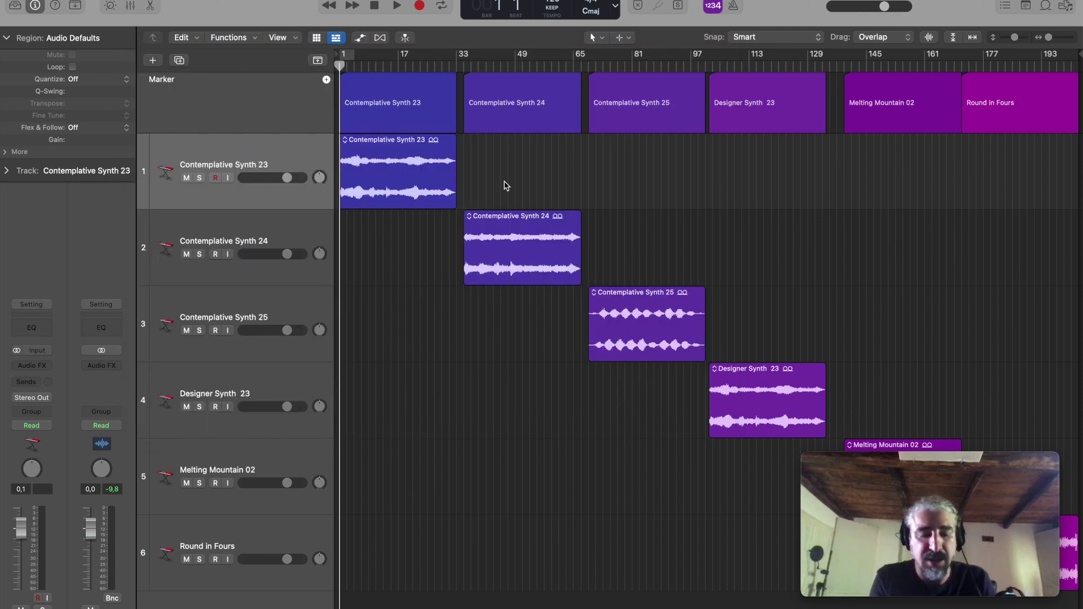
# - Test the marker key commands by stepping the cycle area forward and back to Contemplative Synth 23, and turn Cycle off
pyautogui.hotkey('ctrl', 'alt', '.')
pyautogui.hotkey('ctrl', 'alt', '.')
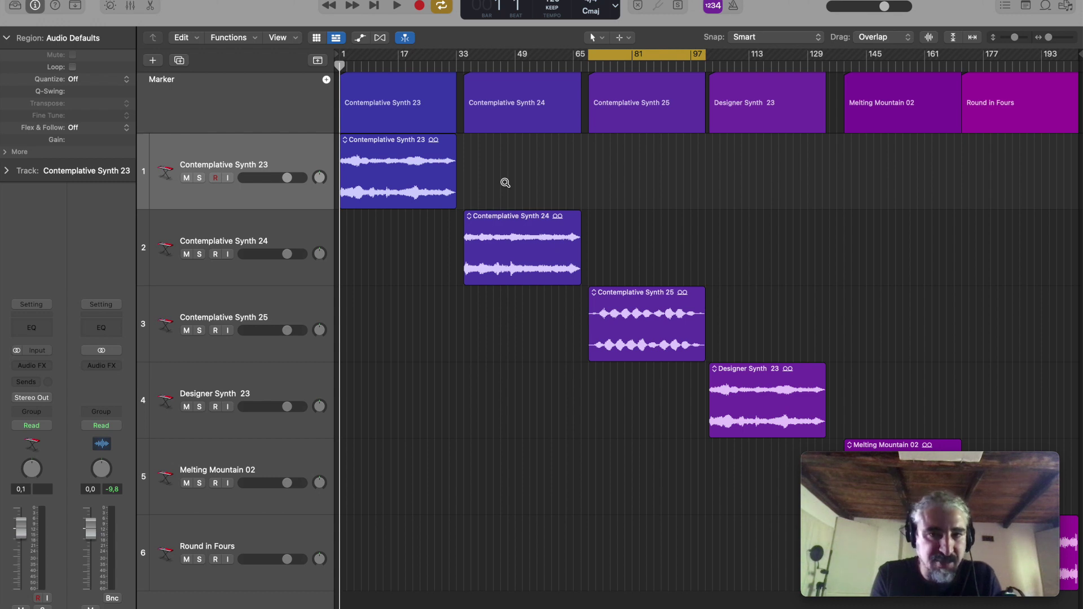
pyautogui.hotkey('ctrl', 'alt', '.')
pyautogui.hotkey('ctrl', 'alt', '.')
pyautogui.hotkey('ctrl', 'alt', ',')
pyautogui.hotkey('ctrl', 'alt', ',')
pyautogui.hotkey('ctrl', 'alt', ',')
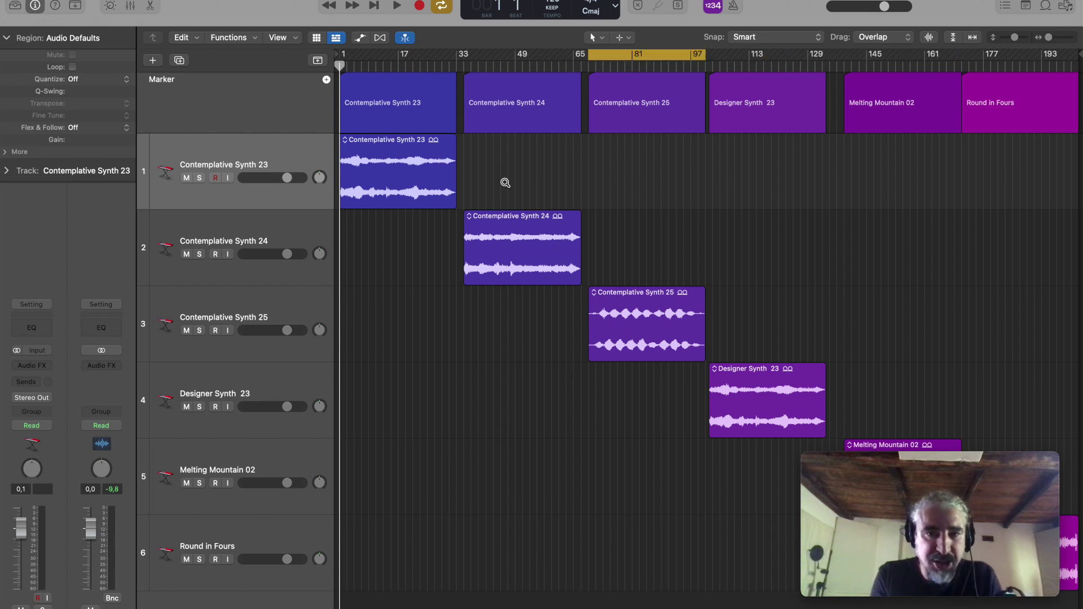
pyautogui.hotkey('ctrl', 'alt', ',')
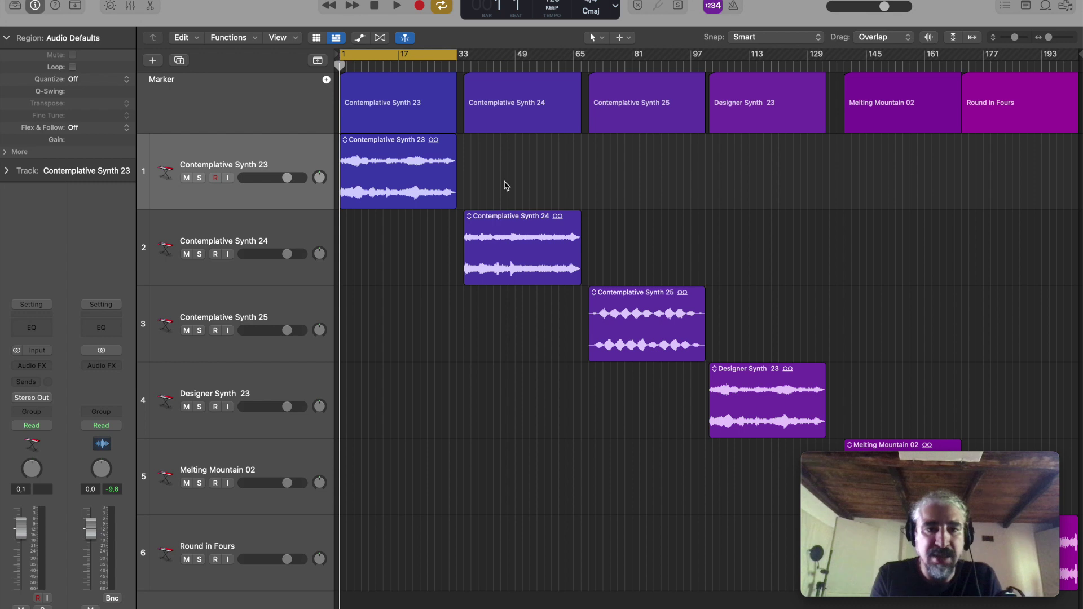
pyautogui.click(436, 56)
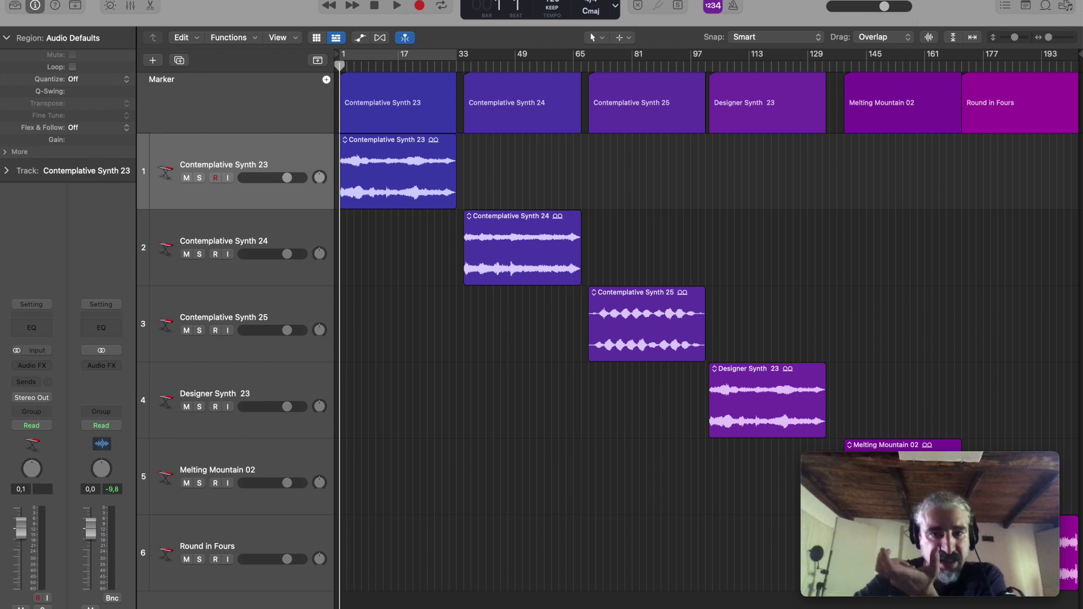
# - Switch the control bar's LCD display to the Custom layout
pyautogui.click(617, 8)
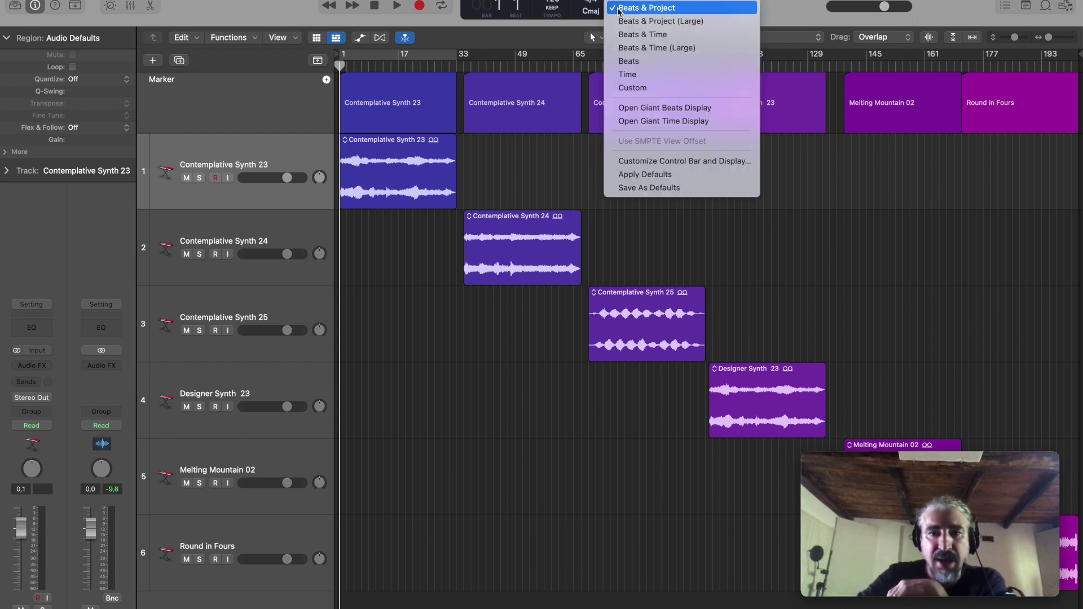
pyautogui.click(619, 88)
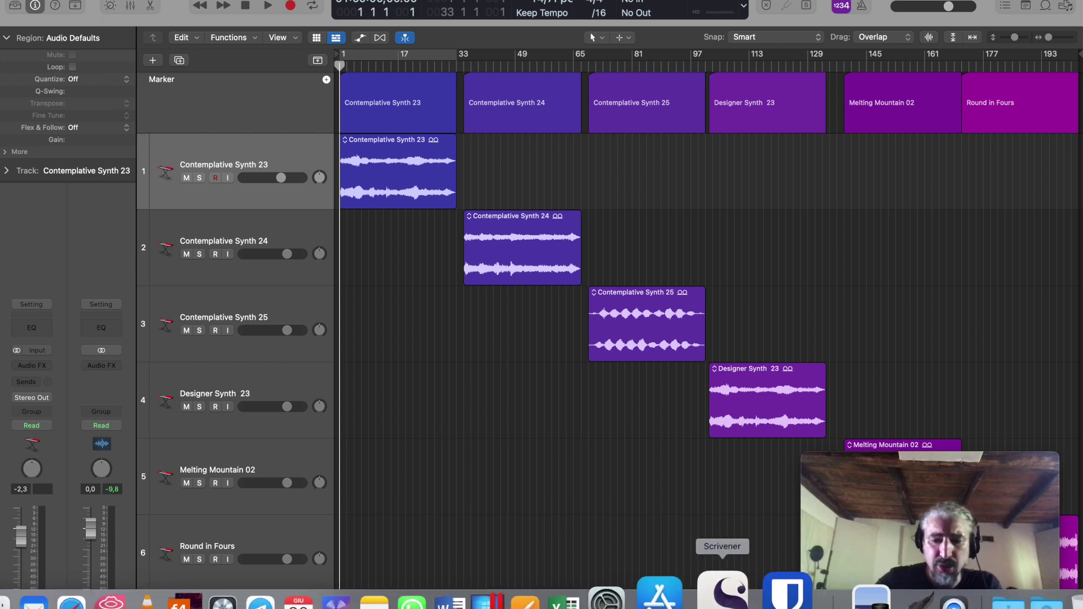
# - Switch to the MIDI monitor app, enlarge its window to examine incoming controller messages, and close it without saving
pyautogui.click(867, 605)
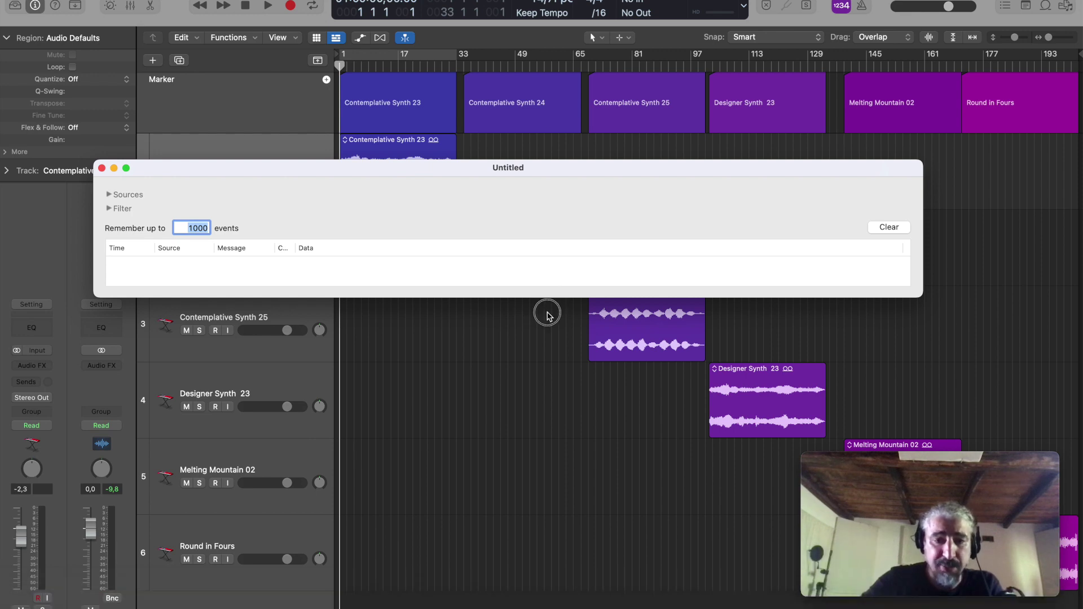
pyautogui.moveTo(575, 300); pyautogui.dragTo(565, 487)
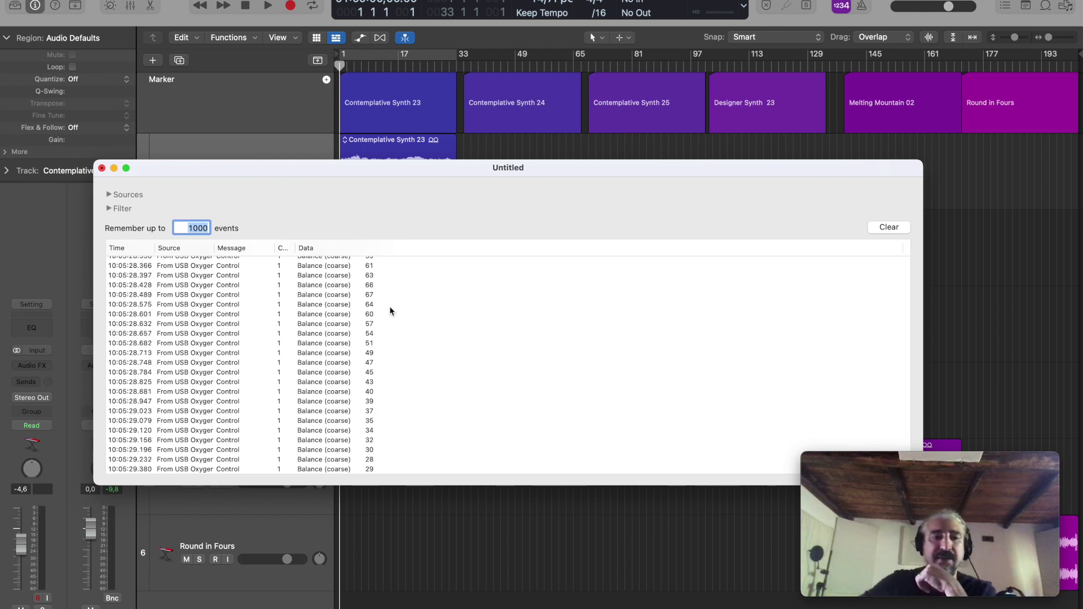
pyautogui.click(102, 168)
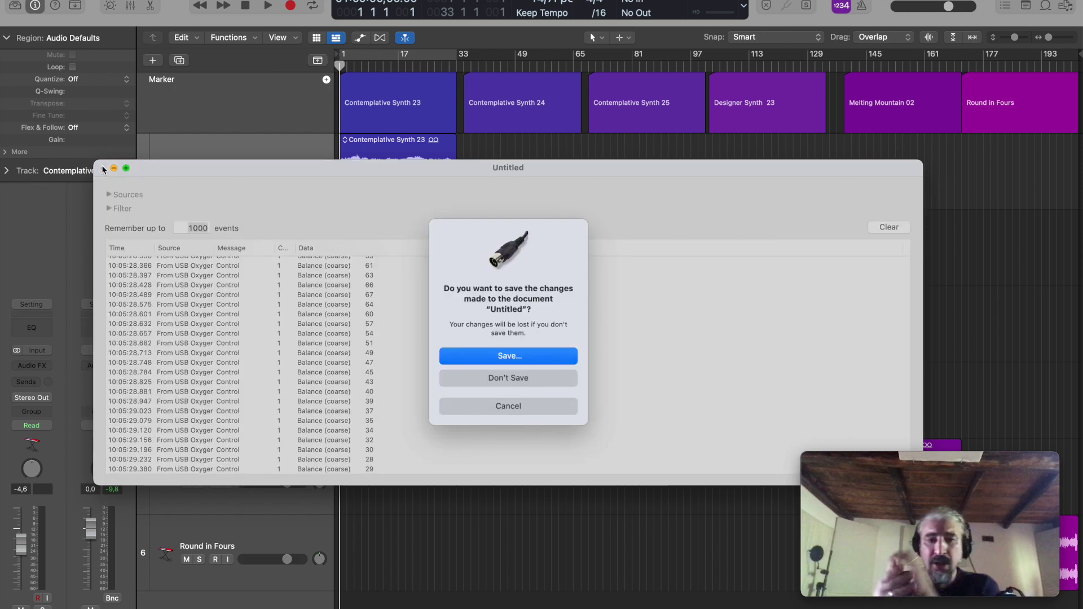
pyautogui.click(553, 376)
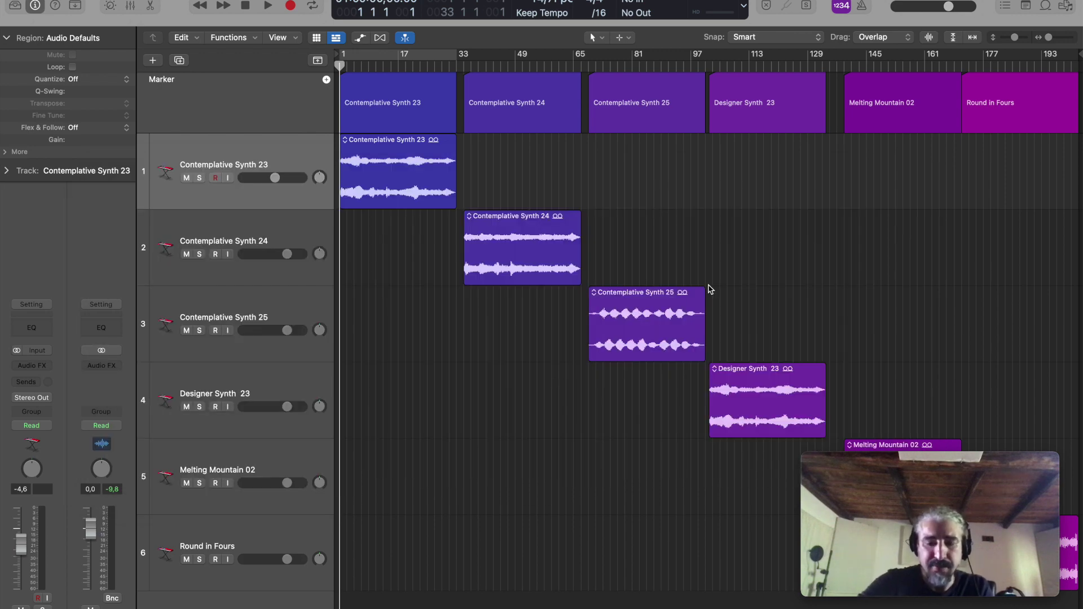
# - Reopen the Key Commands editor, inspect Set Locators by Previous Marker and Enable Cycle, and close the editor
pyautogui.hotkey('alt', 'k')
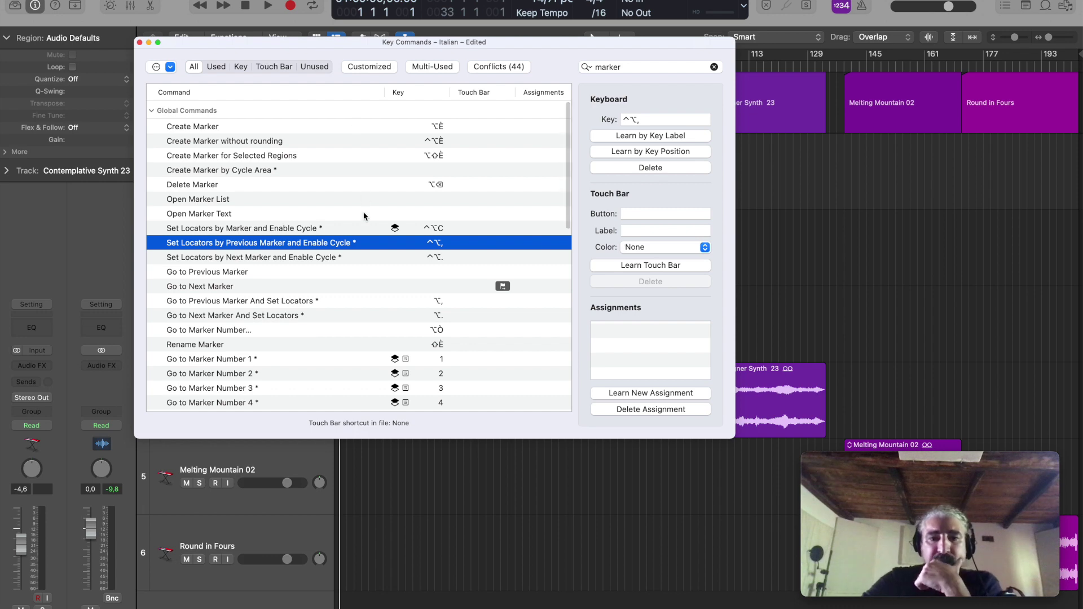
pyautogui.click(326, 231)
pyautogui.click(327, 245)
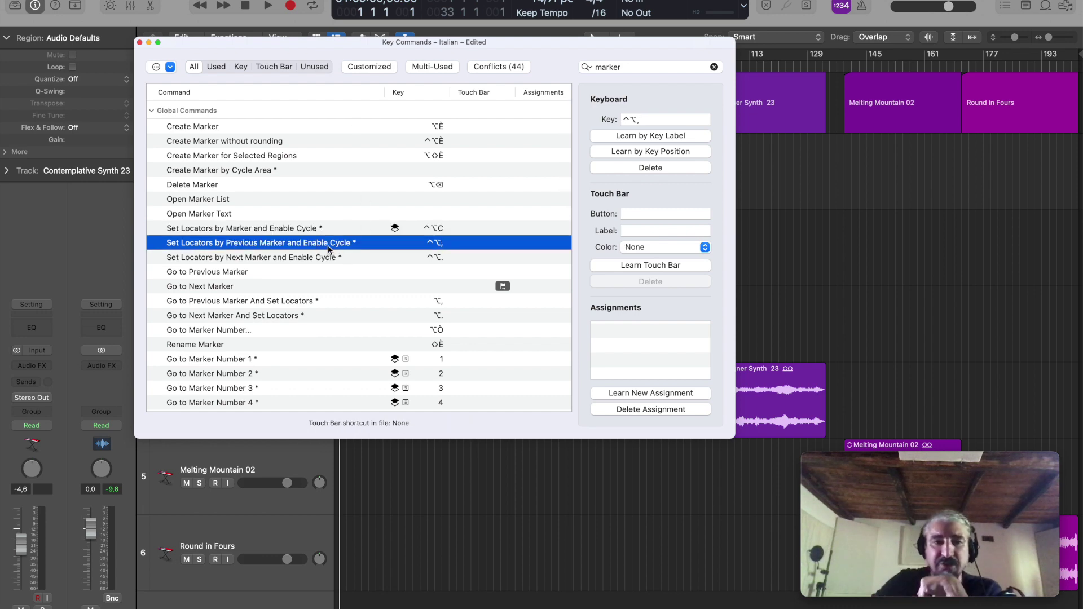
pyautogui.click(140, 42)
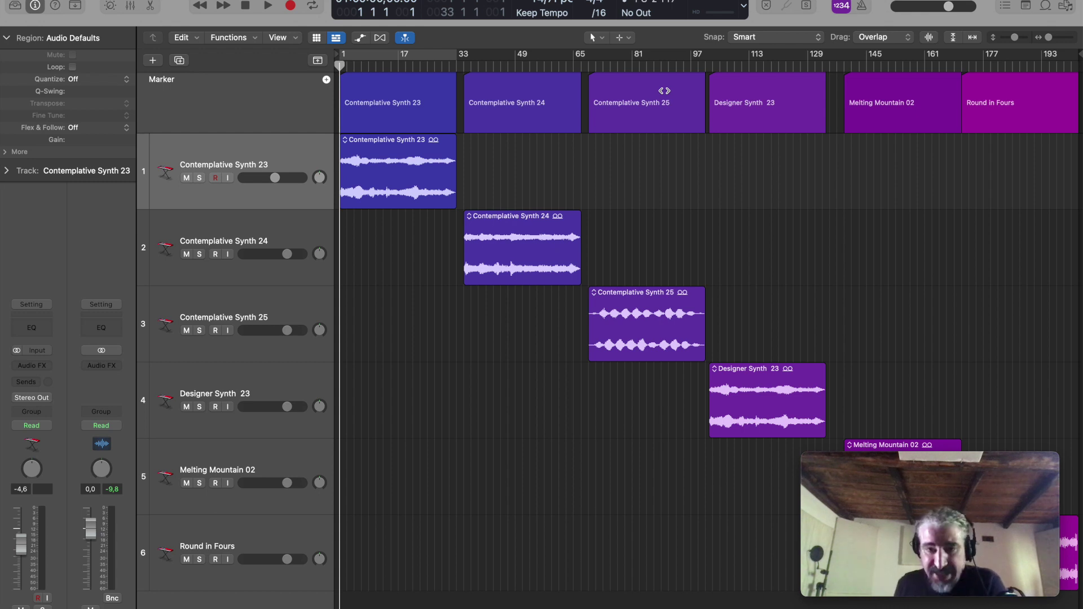
# - Learn new controller assignments for Set Locators by Previous Marker and Enable Cycle and Set Locators by Next Marker and Enable Cycle
pyautogui.hotkey('alt', 'k')
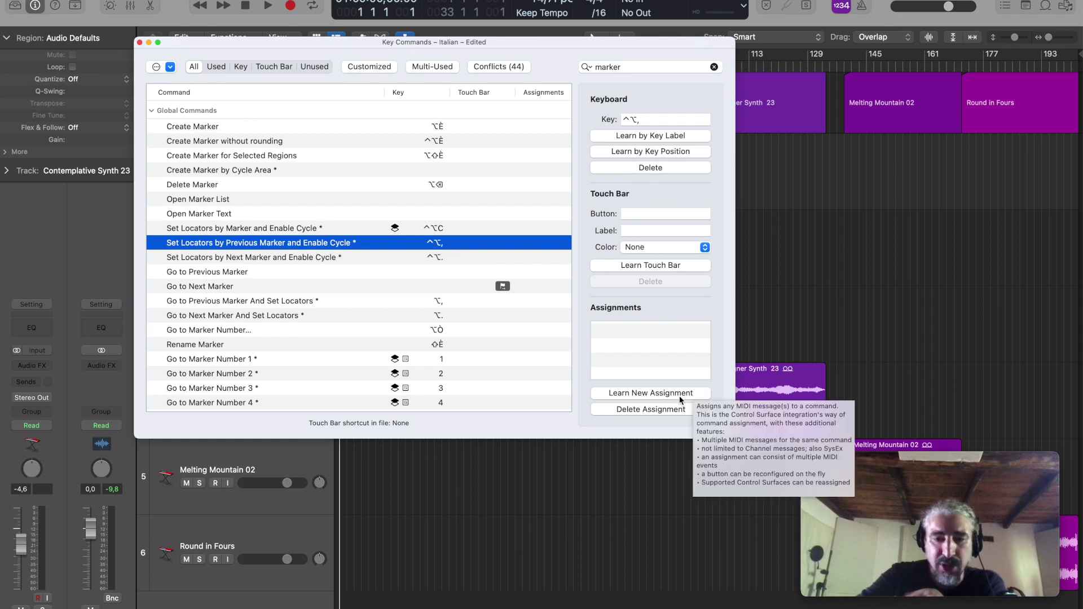
pyautogui.click(663, 395)
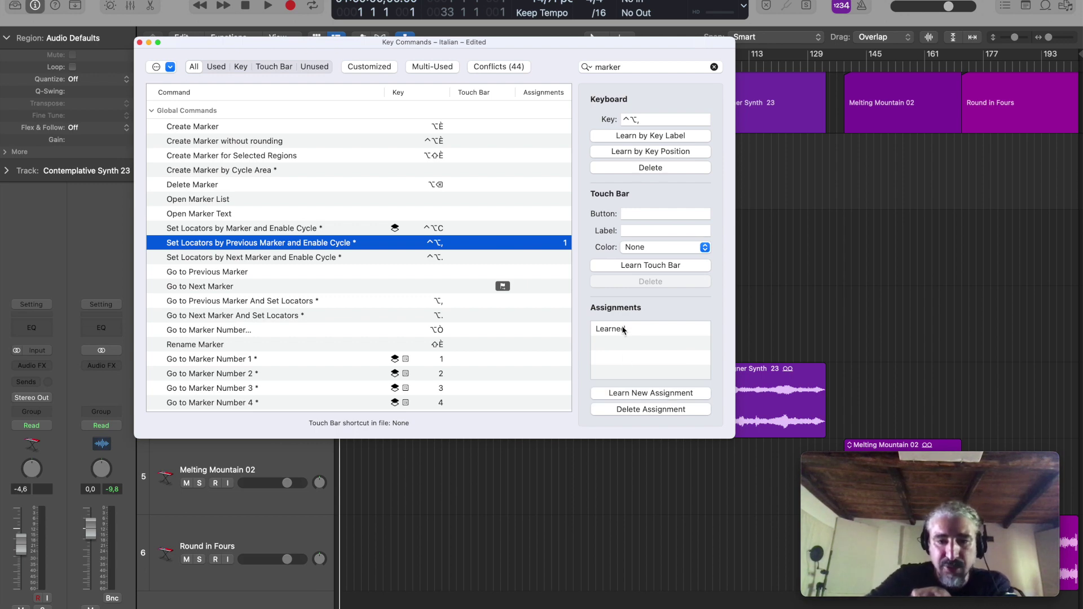
pyautogui.click(303, 258)
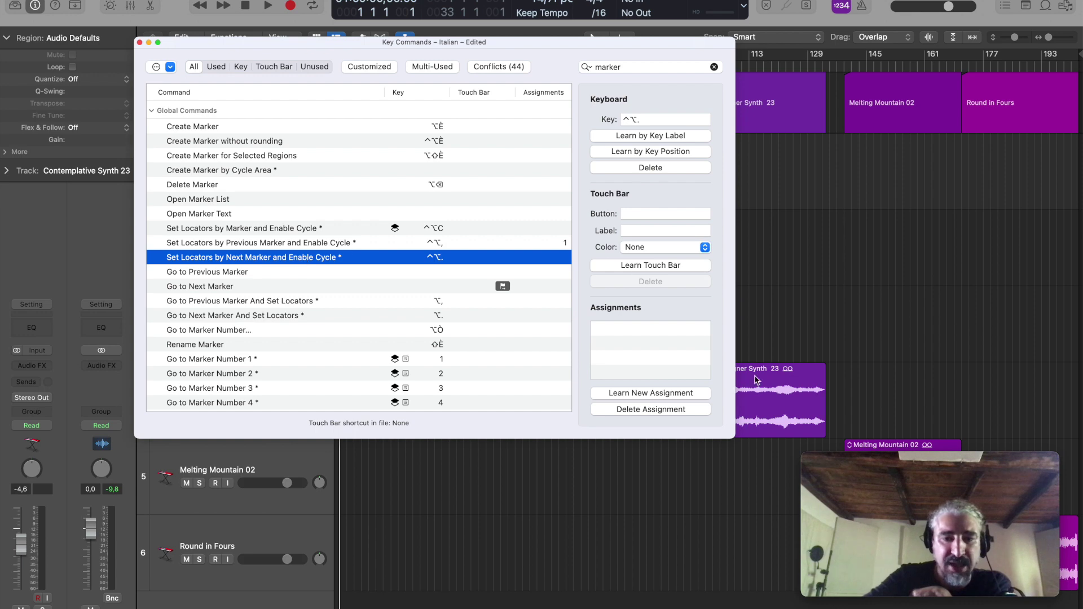
pyautogui.click(685, 394)
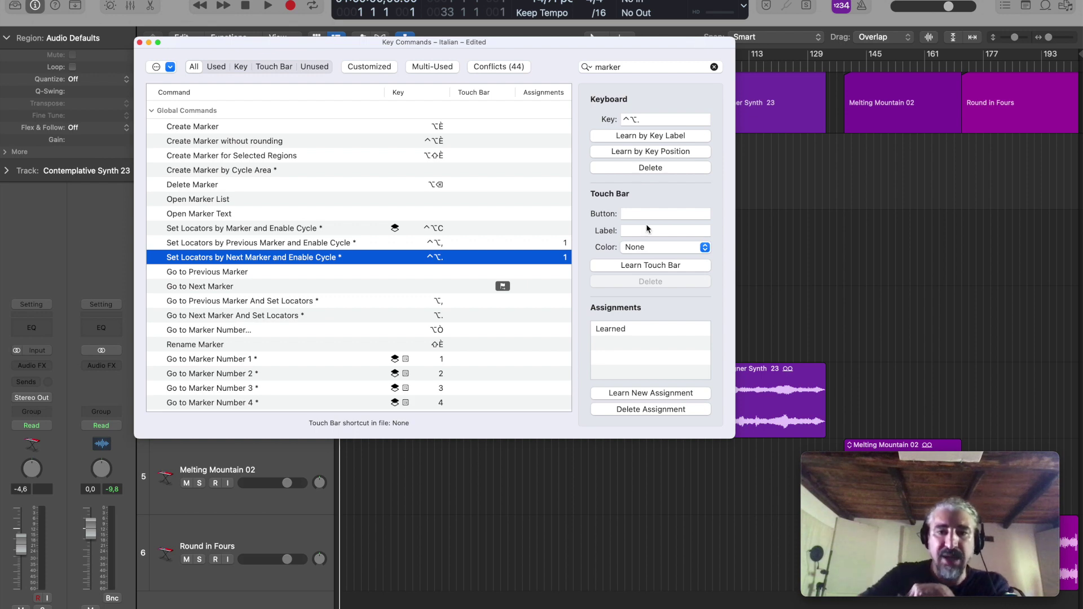
# - Search the key commands for "play", learn a new controller assignment for Play or Stop, and close the editor
pyautogui.click(651, 68)
pyautogui.write('play')
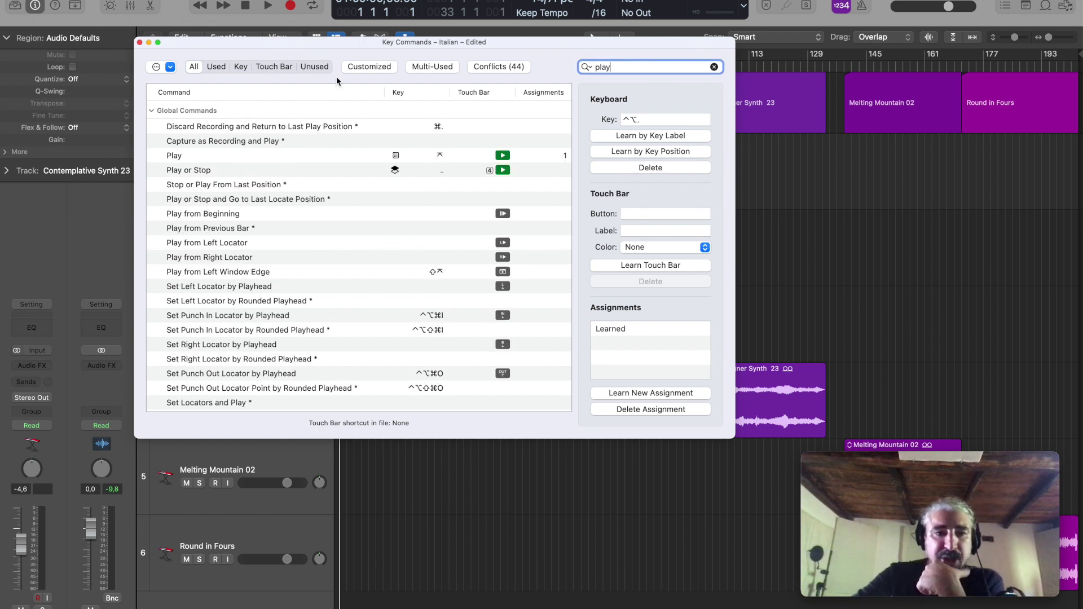
pyautogui.click(284, 169)
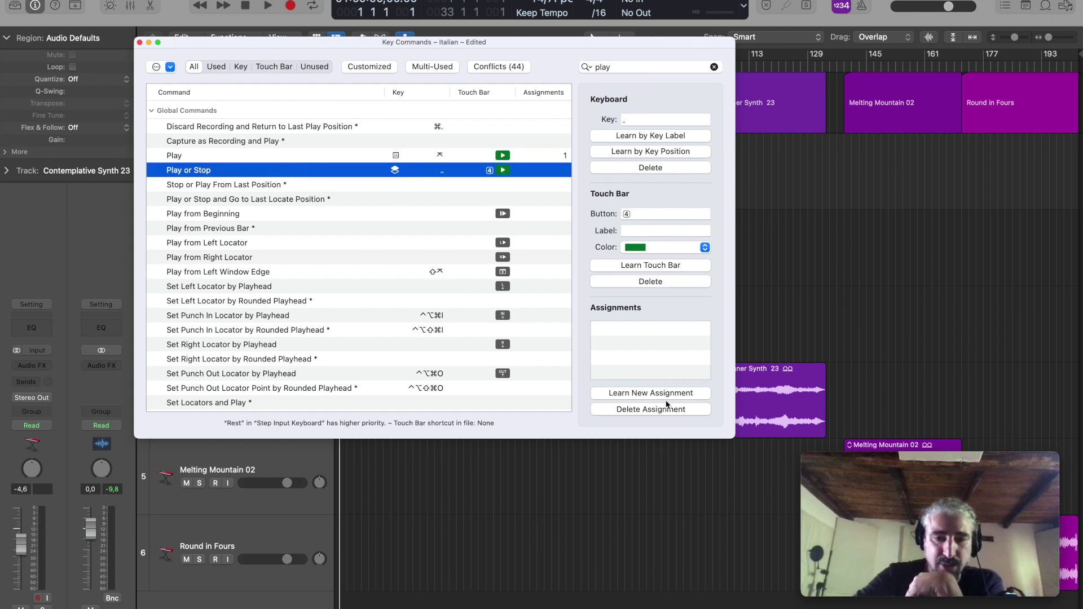
pyautogui.click(687, 394)
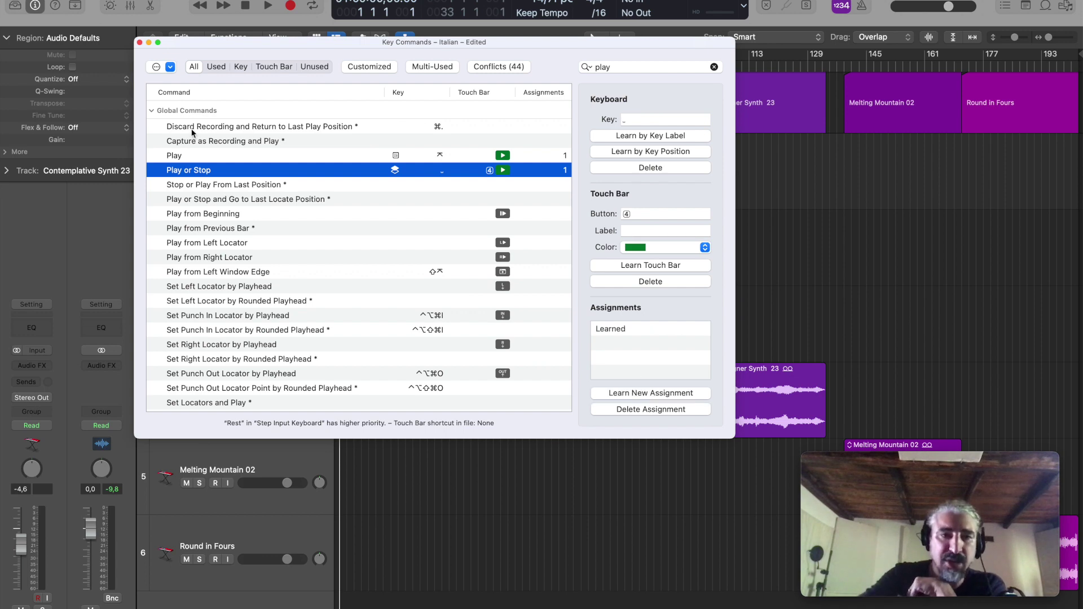
pyautogui.click(140, 42)
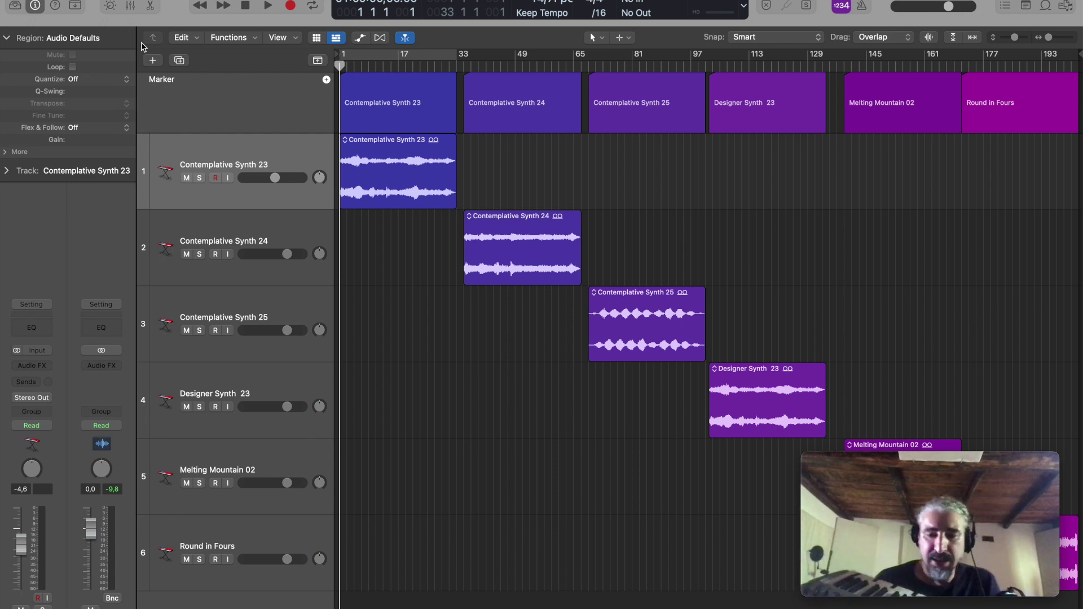
# - Step the cycle area forward marker by marker to Round in Fours using the newly assigned next-marker command
pyautogui.press('ctrl+super+Right')
pyautogui.press('ctrl+super+Right')
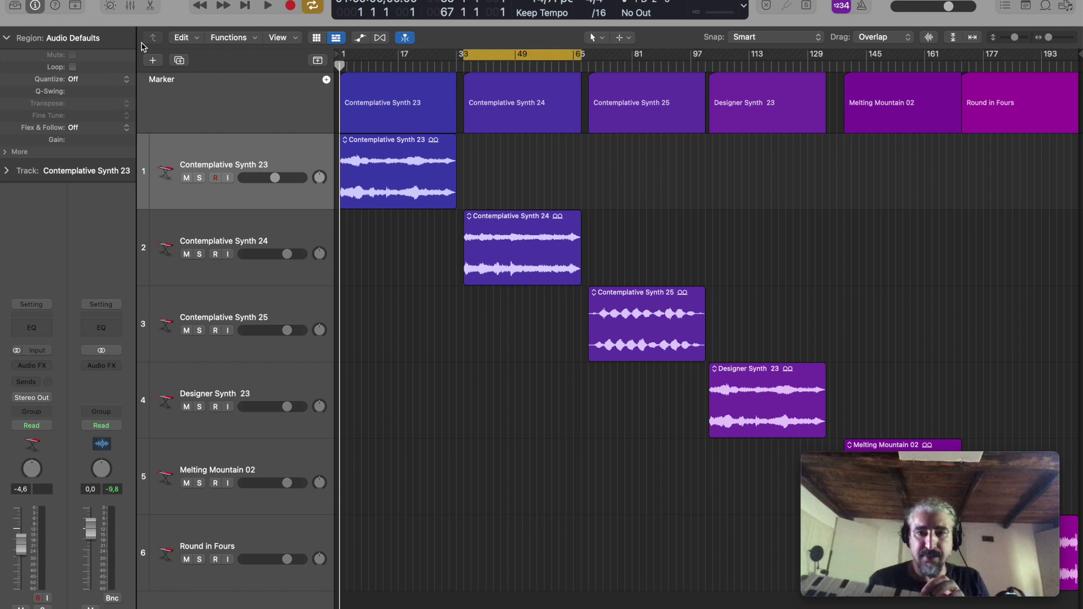
pyautogui.press('ctrl+super+Right')
pyautogui.press('ctrl+super+Right')
pyautogui.press('ctrl+super+Right')
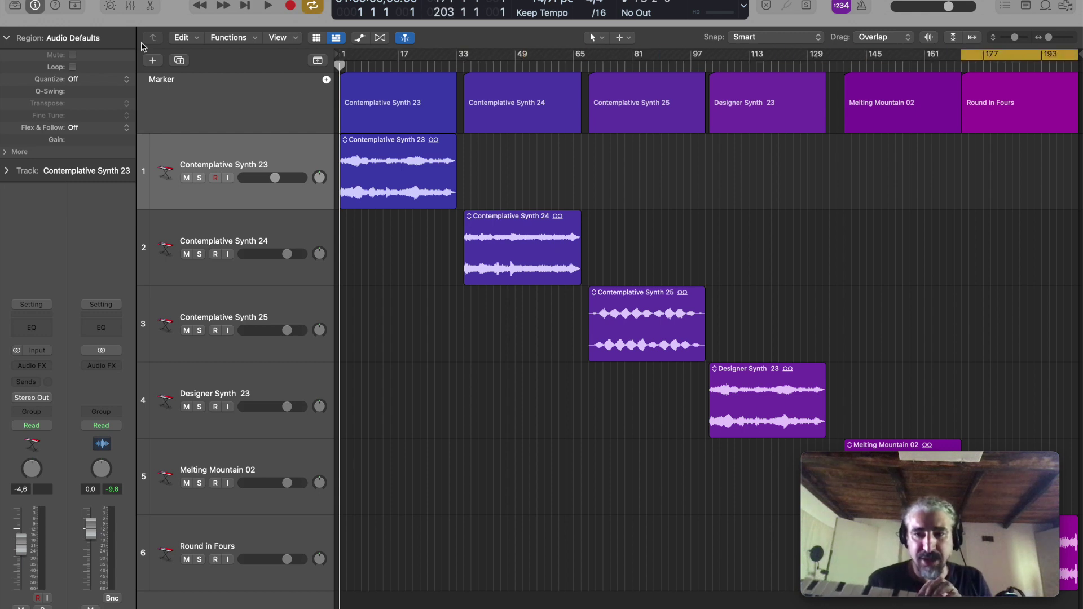
# - Step the cycle area back marker by marker to Contemplative Synth 23 and start playback
pyautogui.press('ctrl+super+Left')
pyautogui.press('ctrl+super+Left')
pyautogui.press('ctrl+super+Left')
pyautogui.press('ctrl+super+Left')
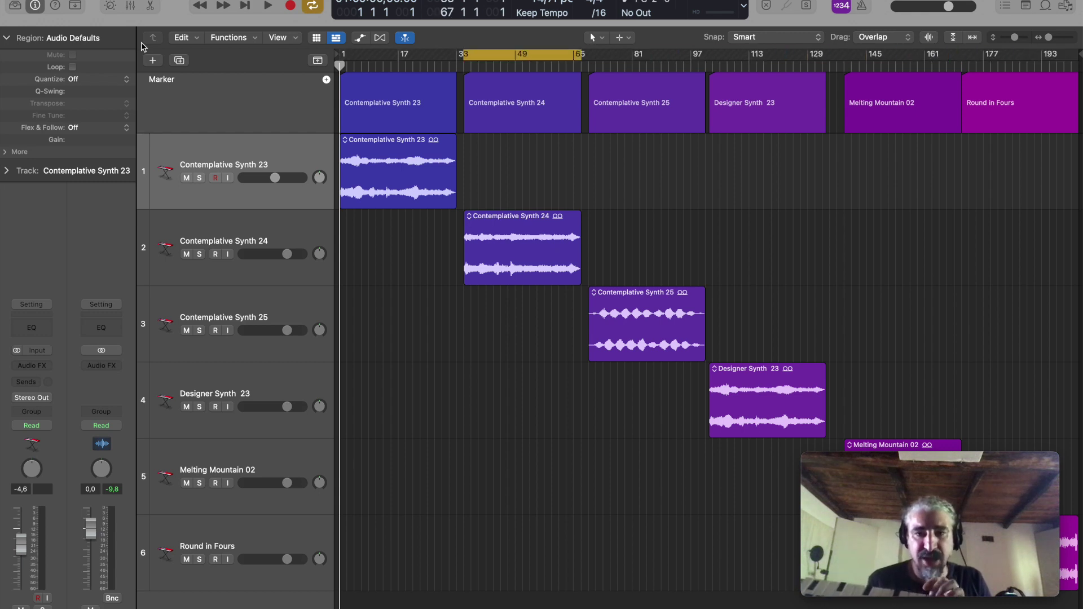
pyautogui.press('ctrl+super+Left')
pyautogui.press('space')
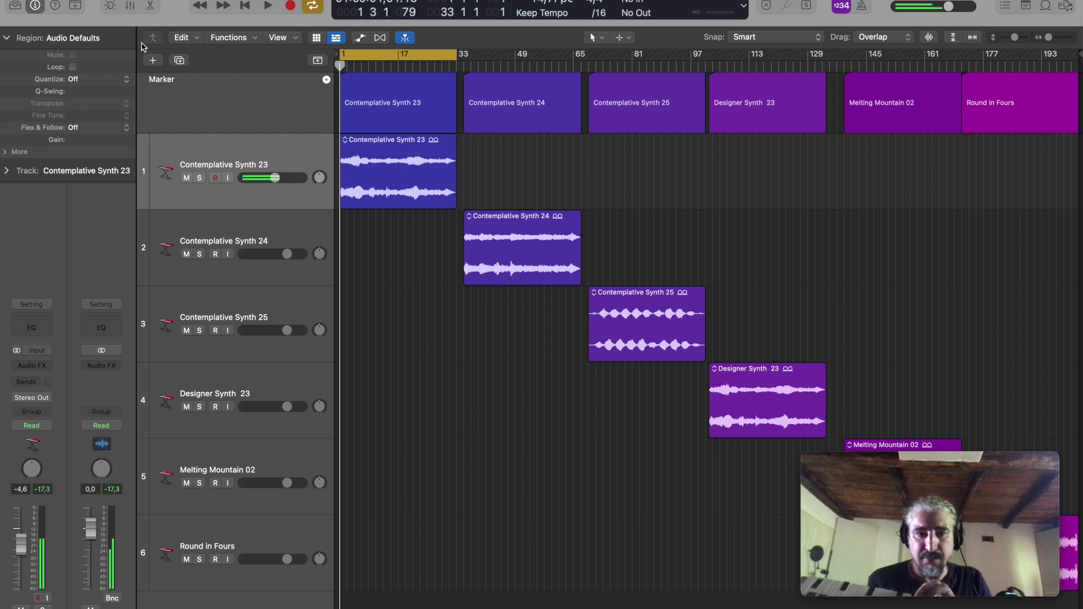
# - Step the cycle area forward marker by marker from Contemplative Synth 23 to Melting Mountain 02 during playback
pyautogui.press('ctrl+super+Right')
pyautogui.press('ctrl+super+Right')
pyautogui.press('ctrl+super+Right')
pyautogui.press('ctrl+super+Right')
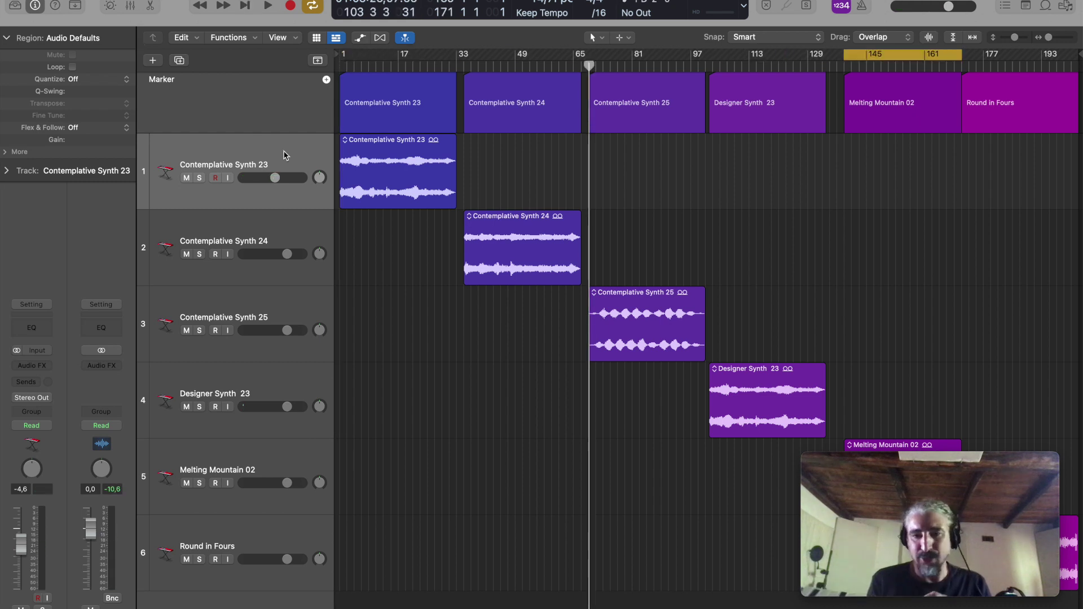
# - Step the cycle area back four markers from Melting Mountain 02 using the previous-marker command
pyautogui.press('ctrl+super+Left')
pyautogui.press('ctrl+super+Left')
pyautogui.press('ctrl+super+Left')
pyautogui.press('ctrl+super+Left')
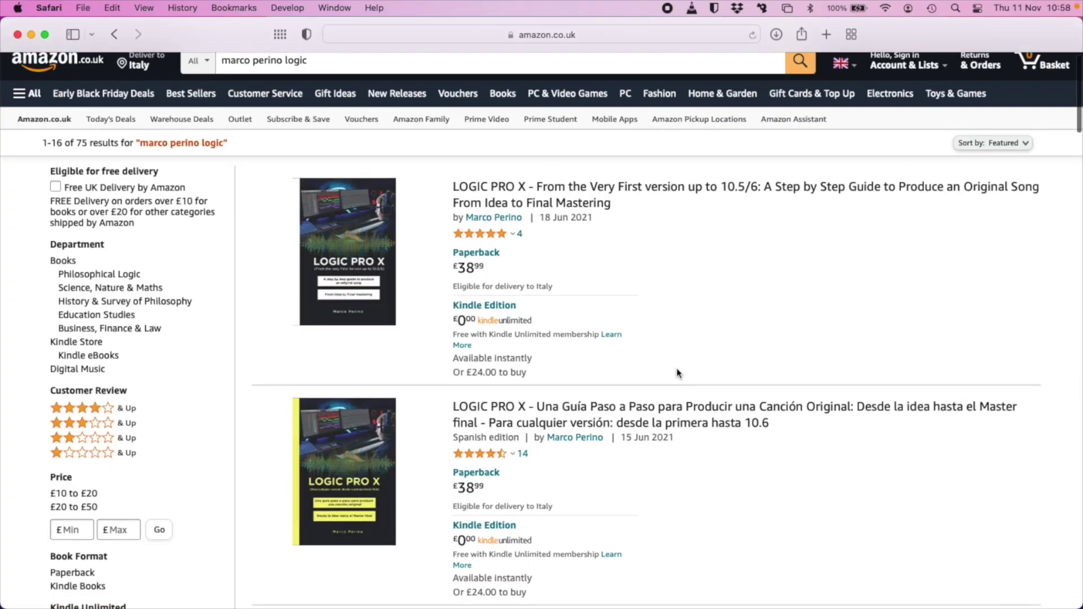
# - Switch to Safari and look through the Logic Pro book editions, formats and prices in the Amazon search results
pyautogui.scroll(-2, 675, 368)
pyautogui.scroll(-5, 676, 368)
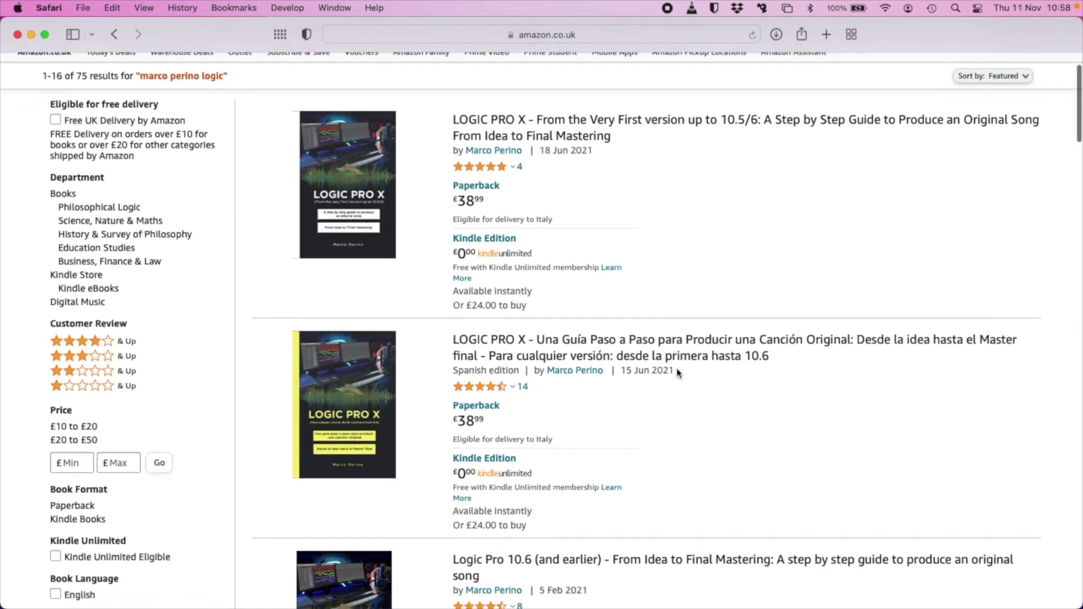
pyautogui.scroll(-4, 676, 368)
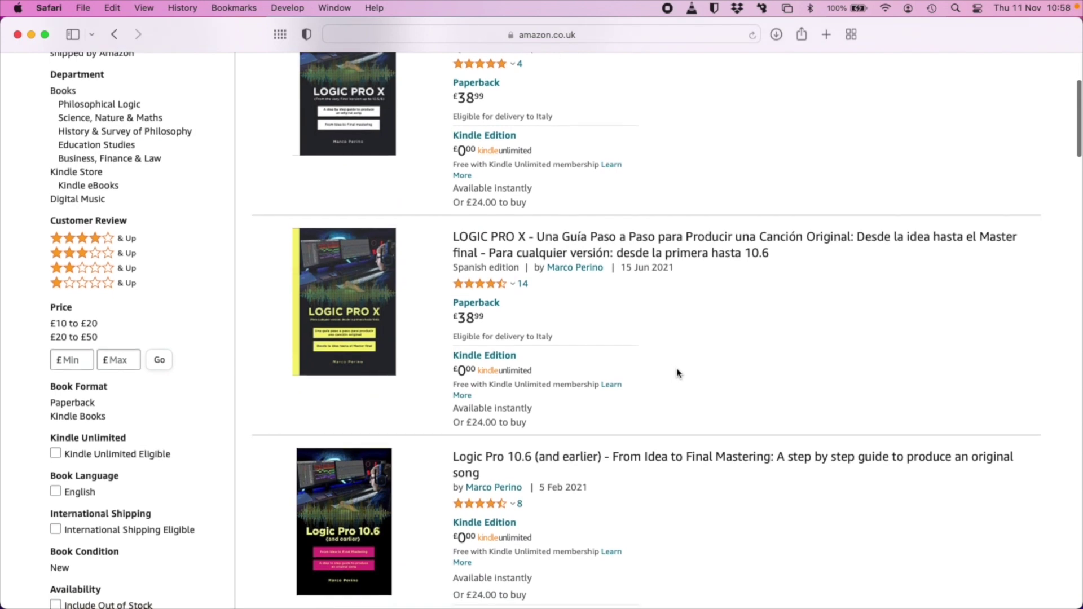
pyautogui.scroll(-7, 676, 372)
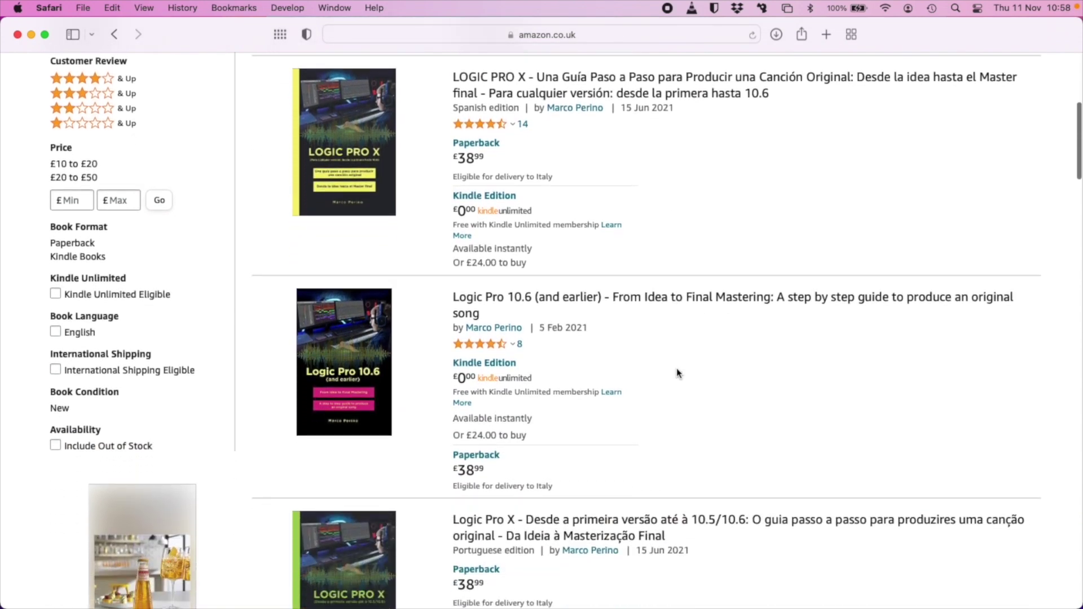
pyautogui.scroll(-5, 677, 372)
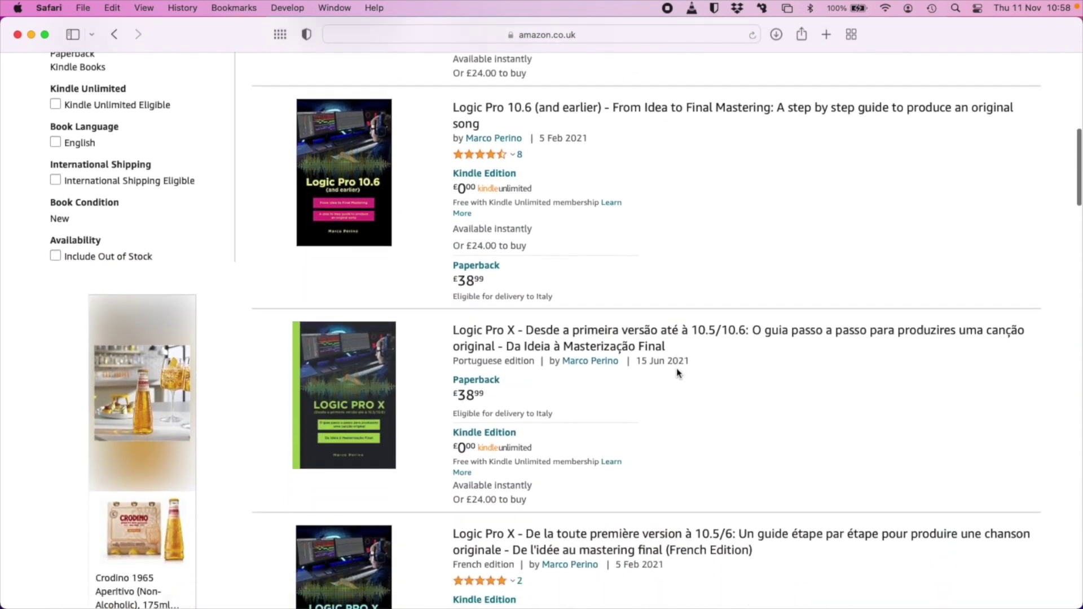
pyautogui.scroll(-9, 676, 373)
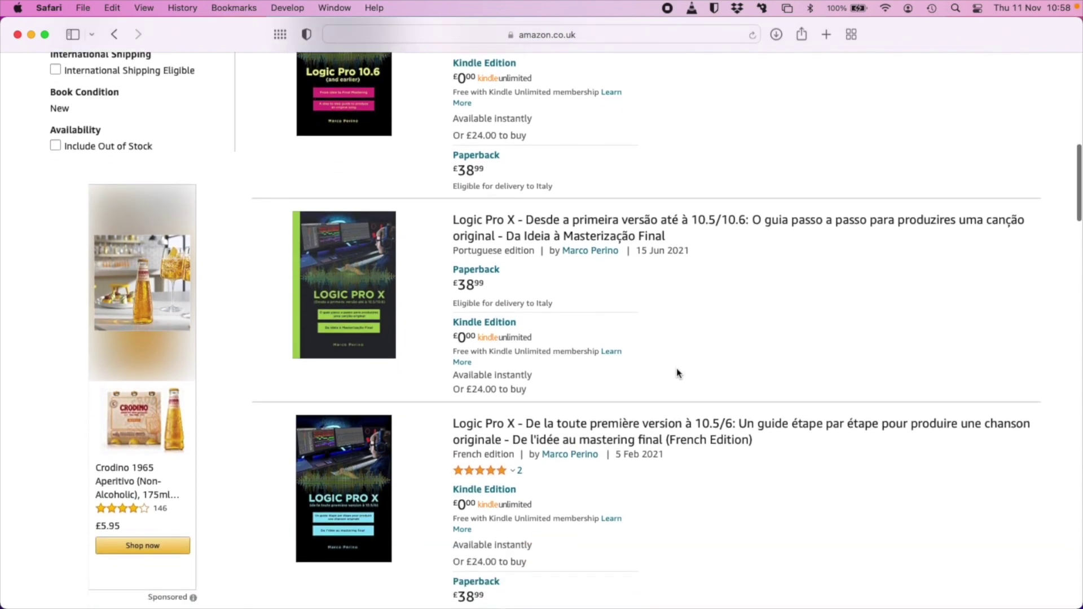
pyautogui.scroll(-1, 677, 372)
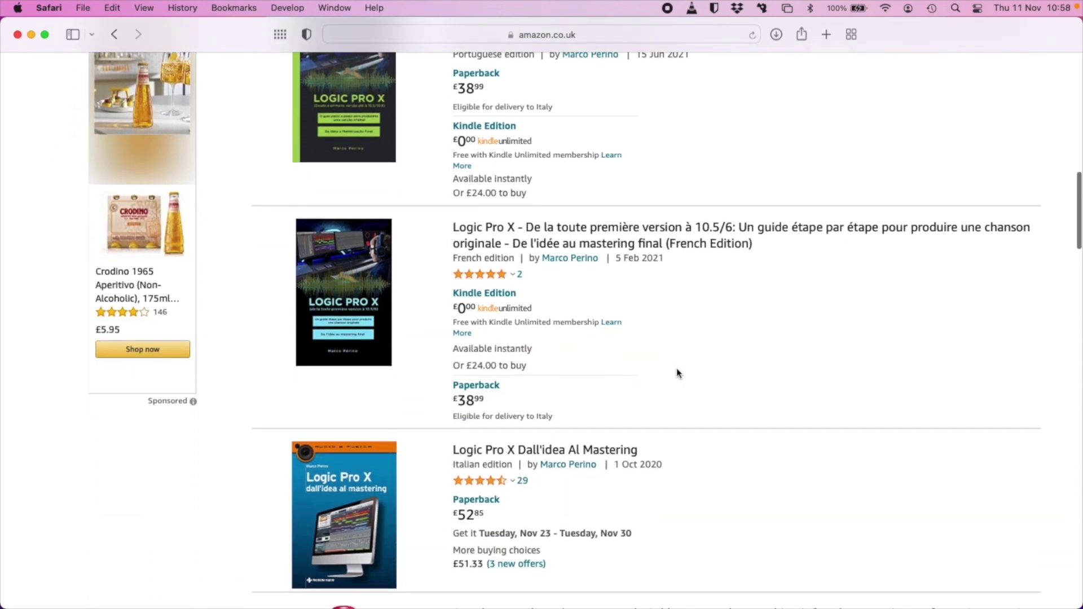